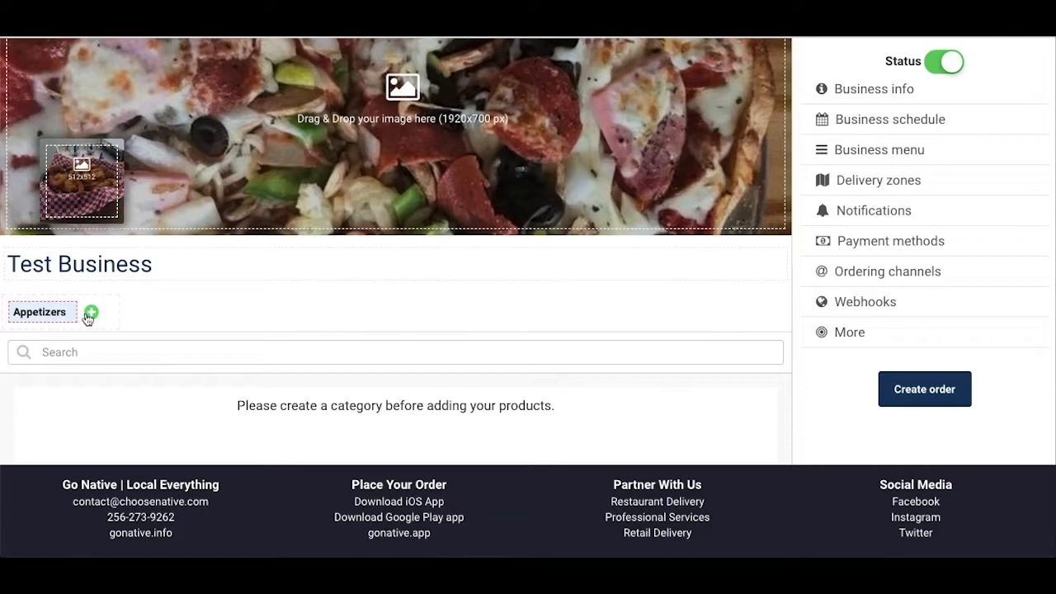
Step: Add a product named Cheese Stix to Appetizers, priced 6.99, with the description "type a description here"
scroll(247, 342, "down", 1)
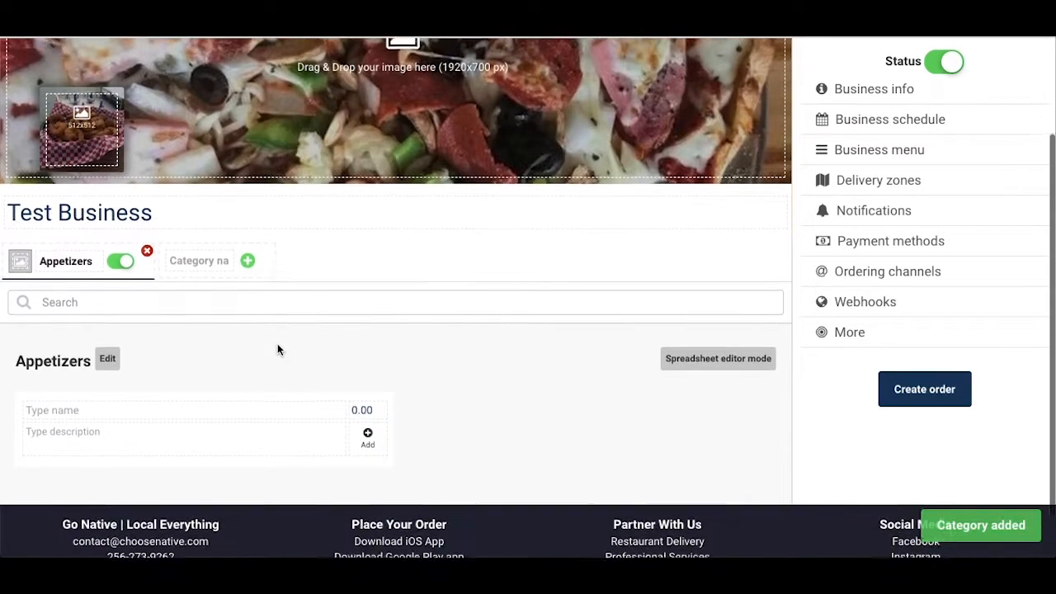
left_click(228, 403)
type("Cheese Stix")
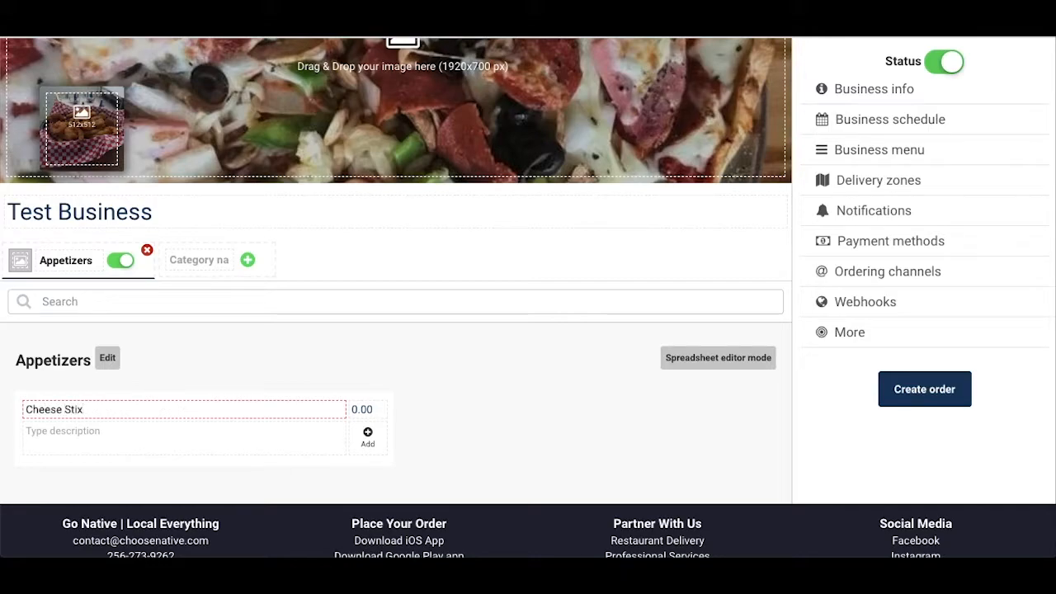
key("Tab")
type("6")
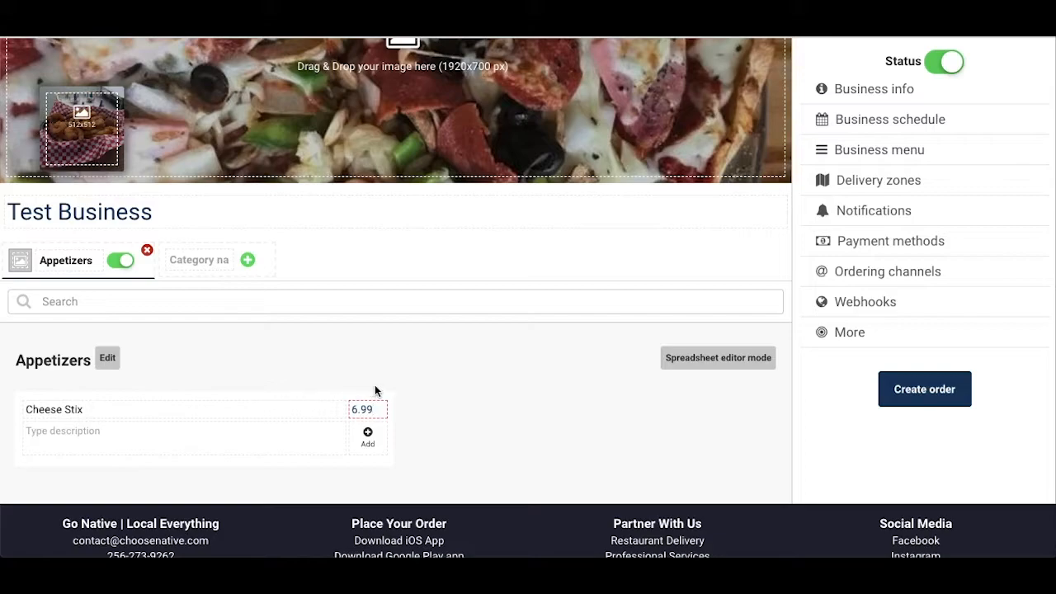
key("Tab")
type("type a de")
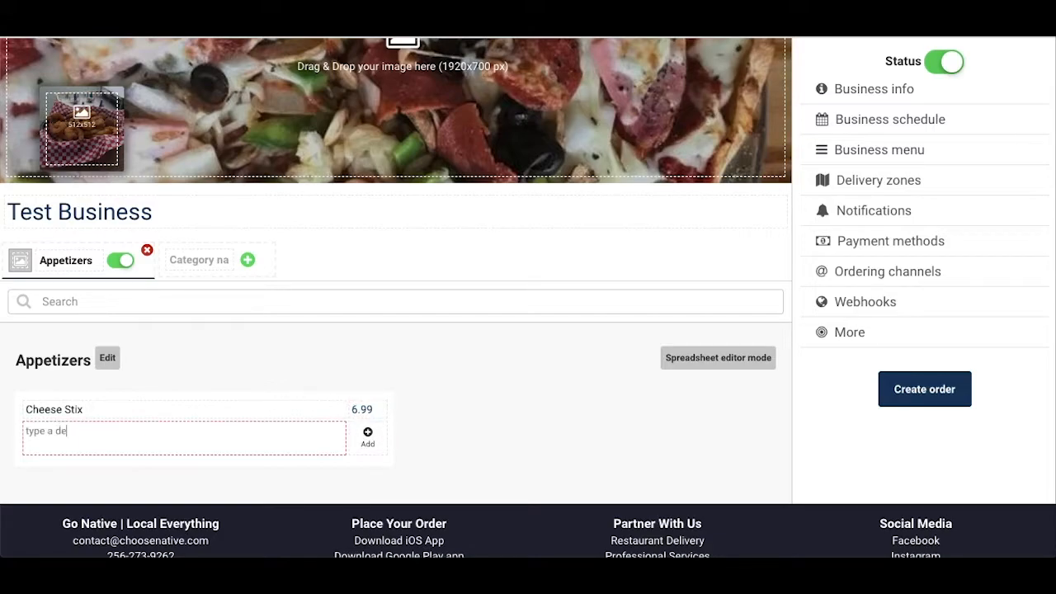
type("scription here")
left_click(368, 435)
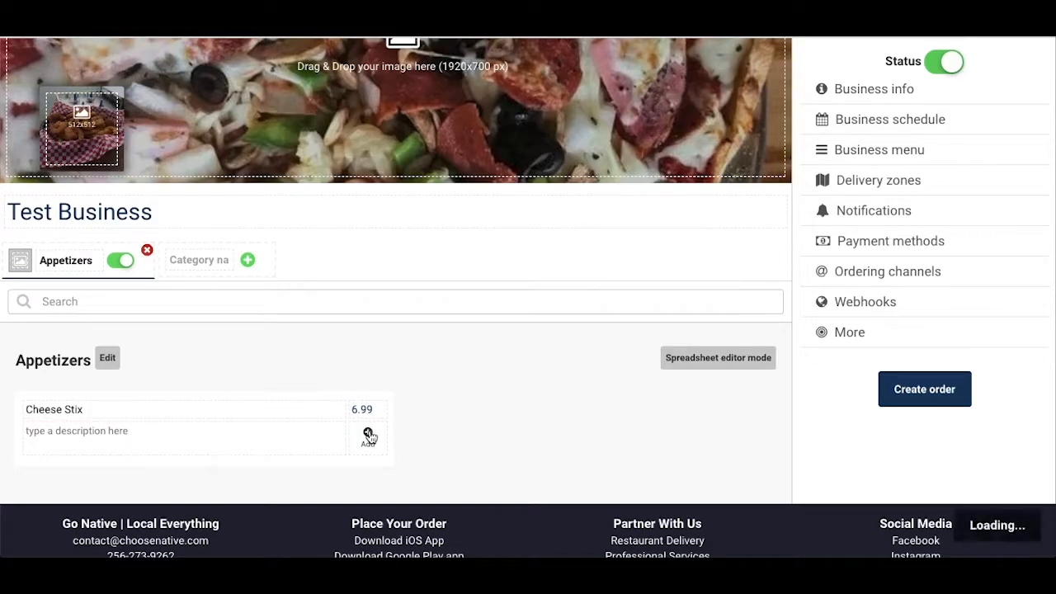
Step: Add a second appetizer named Next Item, priced 3.50, with the description "description"
left_click(301, 410)
type("Next Item")
key("Tab")
type("3.")
left_click(285, 431)
type("description")
left_click(368, 438)
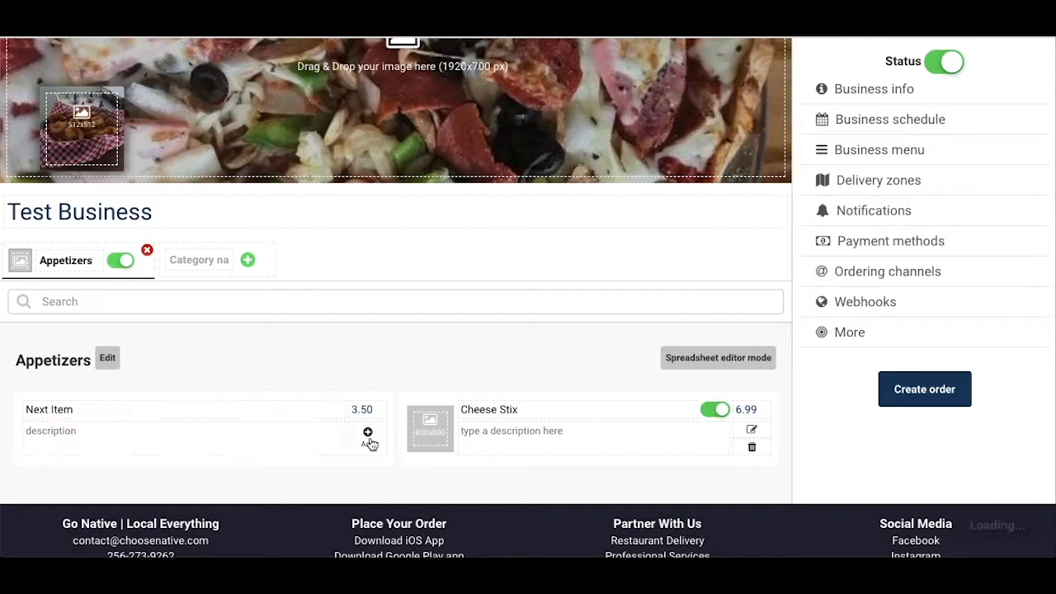
Step: Switch Appetizers to spreadsheet editor mode and add a Fried Pickles row with description "example" and price 2.45
scroll(416, 372, "down", 1)
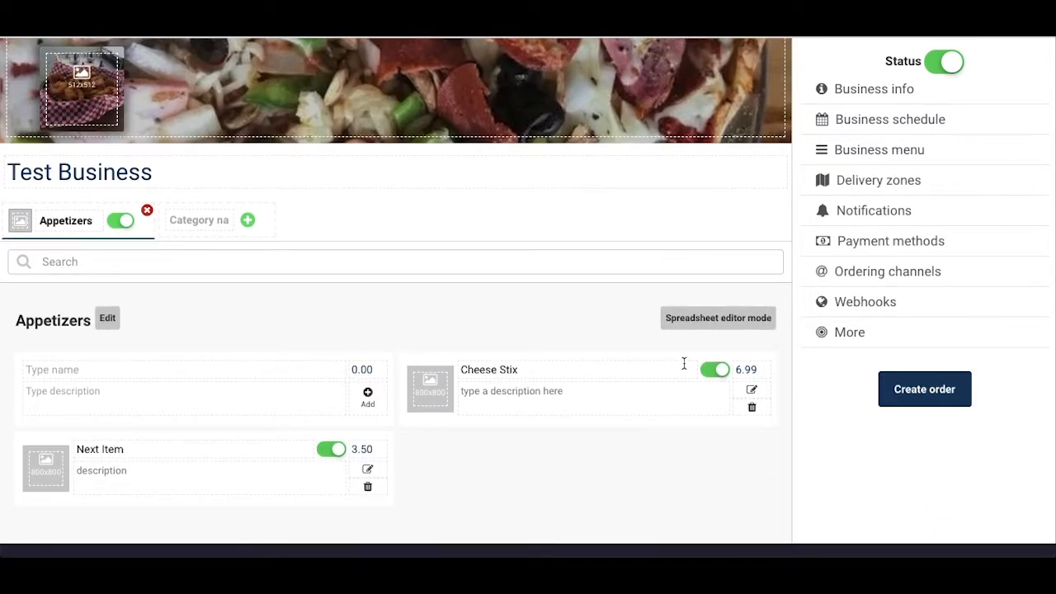
left_click(738, 326)
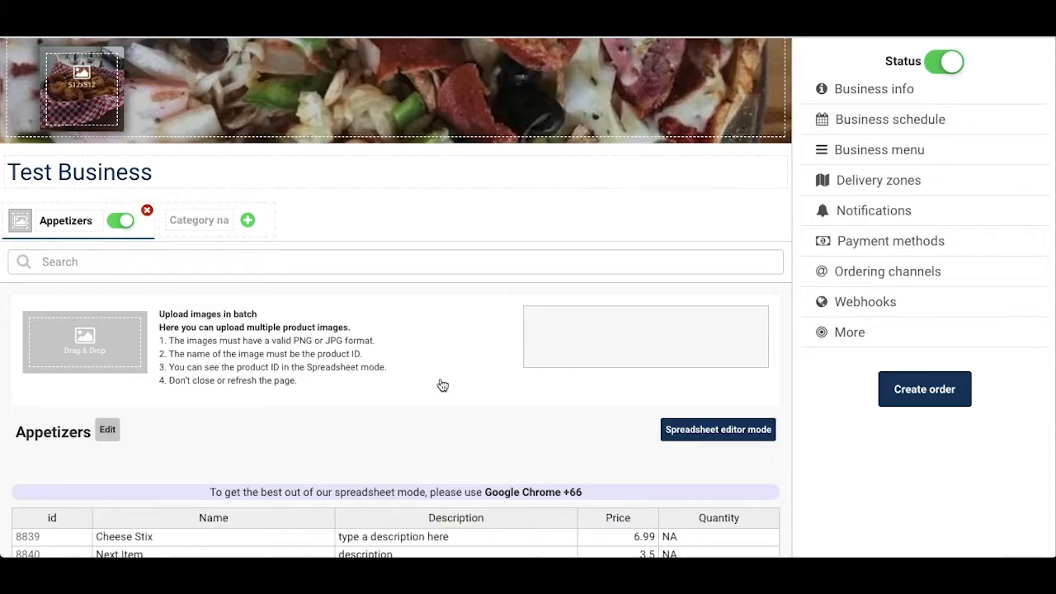
scroll(440, 377, "down", 3)
scroll(440, 377, "down", 1)
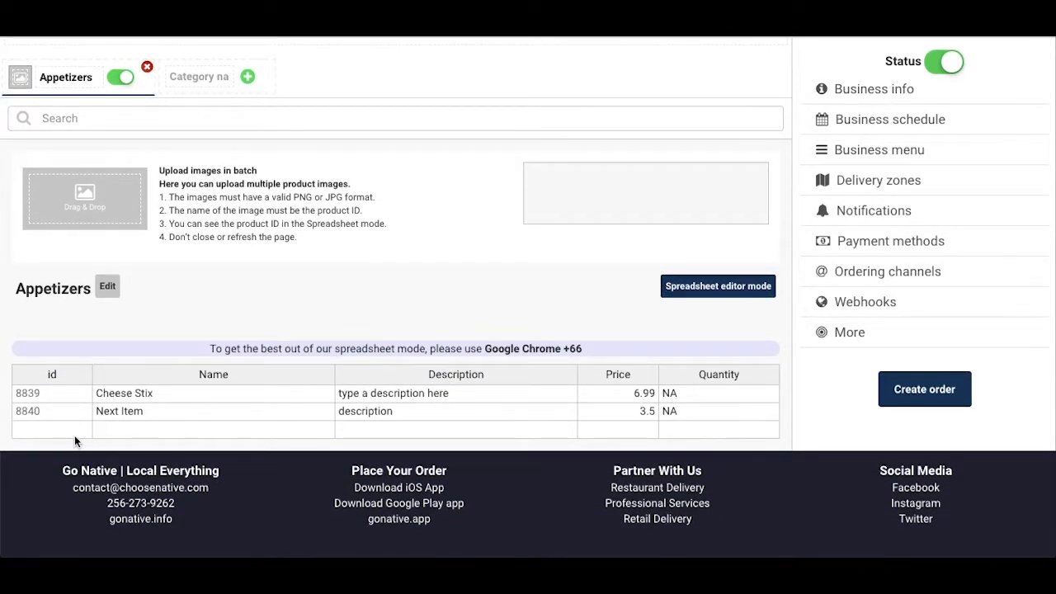
left_click(172, 431)
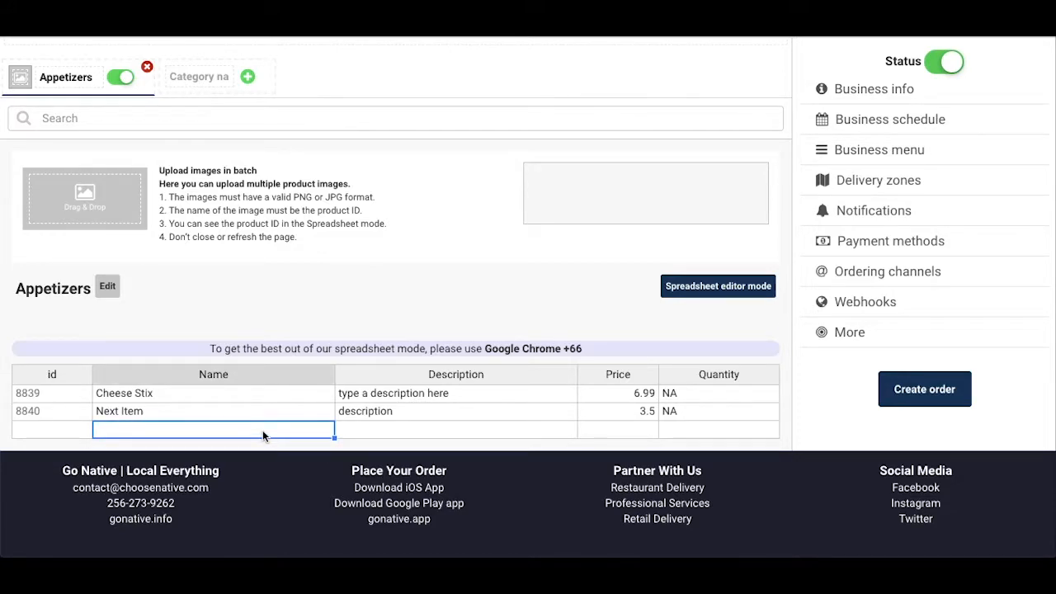
type("Fried Pickles")
key("Tab")
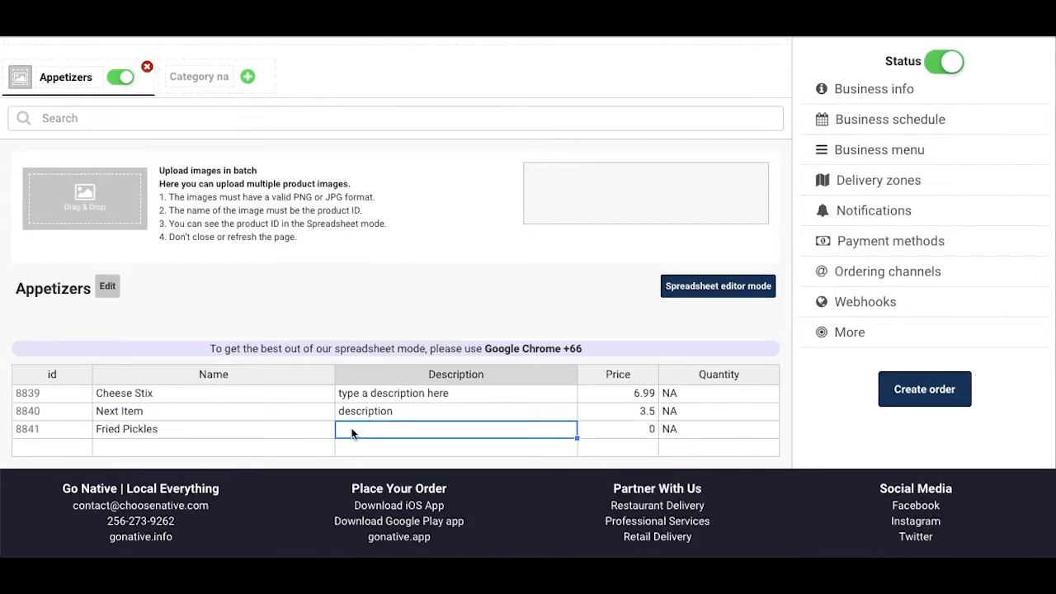
type("example")
key("Tab")
type("2.45")
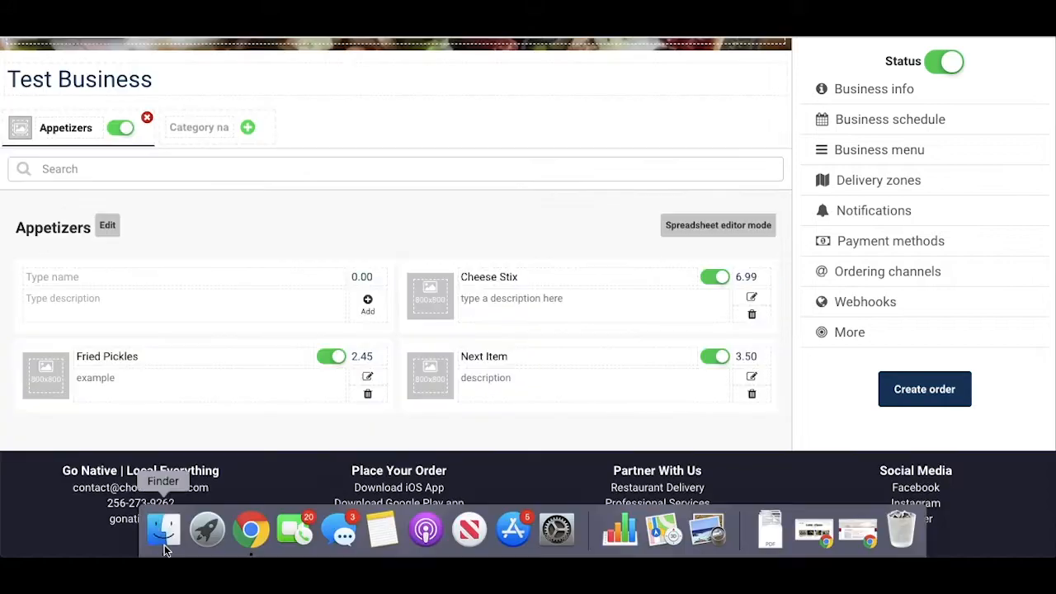
Step: Upload image files from Finder as the Appetizers category picture and the Fried Pickles product picture
left_click(165, 546)
left_click_drag(995, 306, 23, 133)
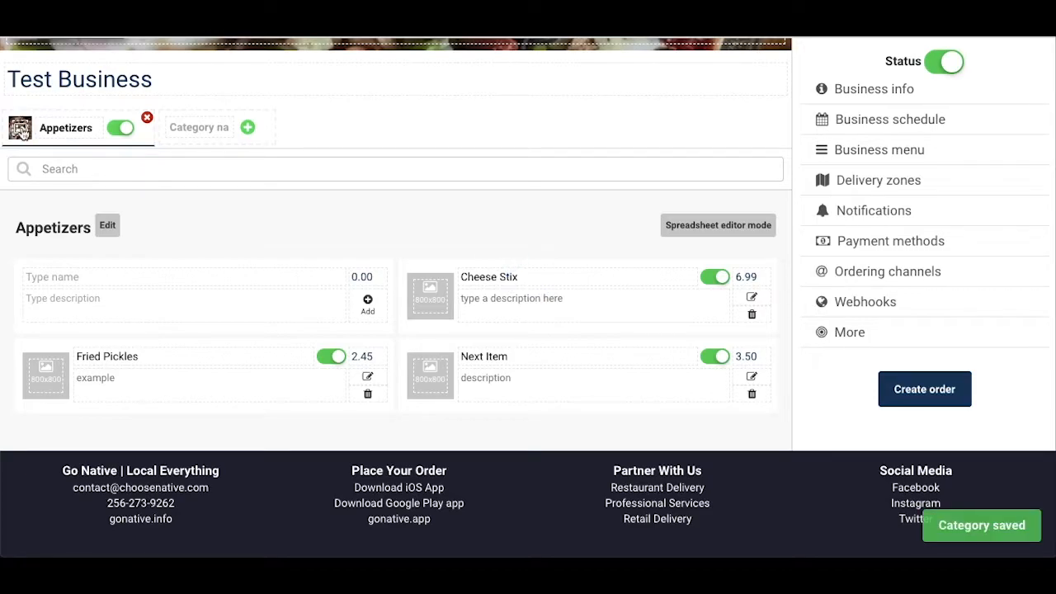
mouse_move(272, 558)
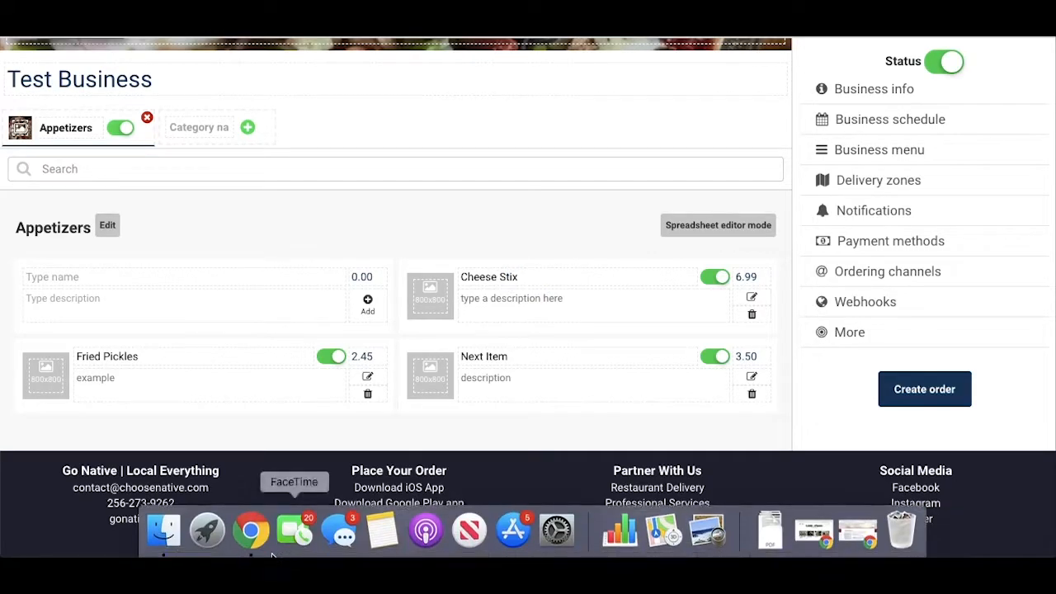
left_click(164, 531)
left_click_drag(965, 303, 45, 376)
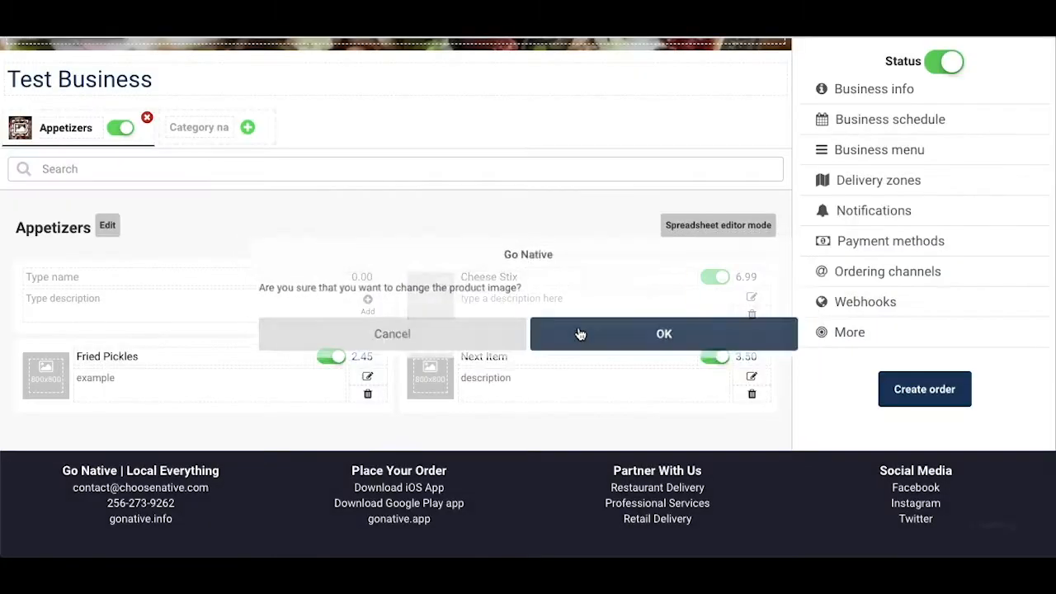
left_click(580, 334)
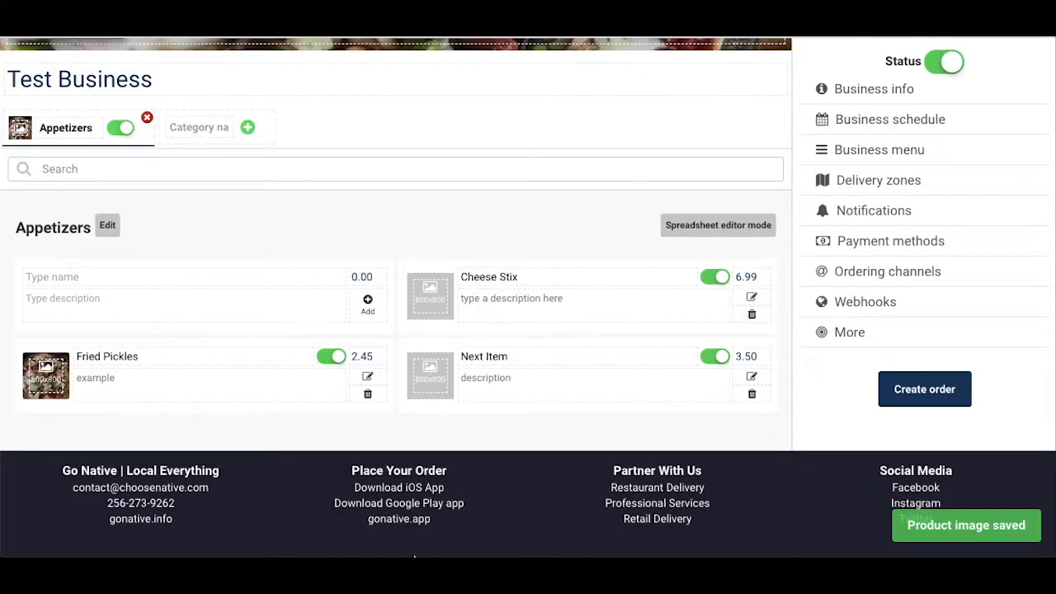
Step: Upload product images from Finder for Cheese Stix and Next Item
left_click(165, 541)
left_click_drag(933, 315, 442, 296)
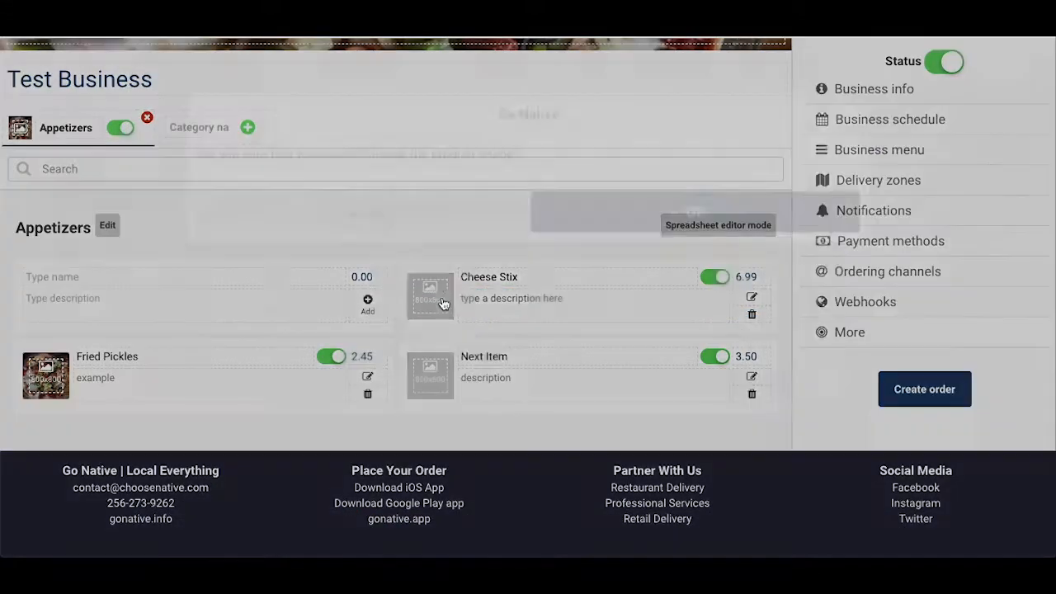
left_click(598, 330)
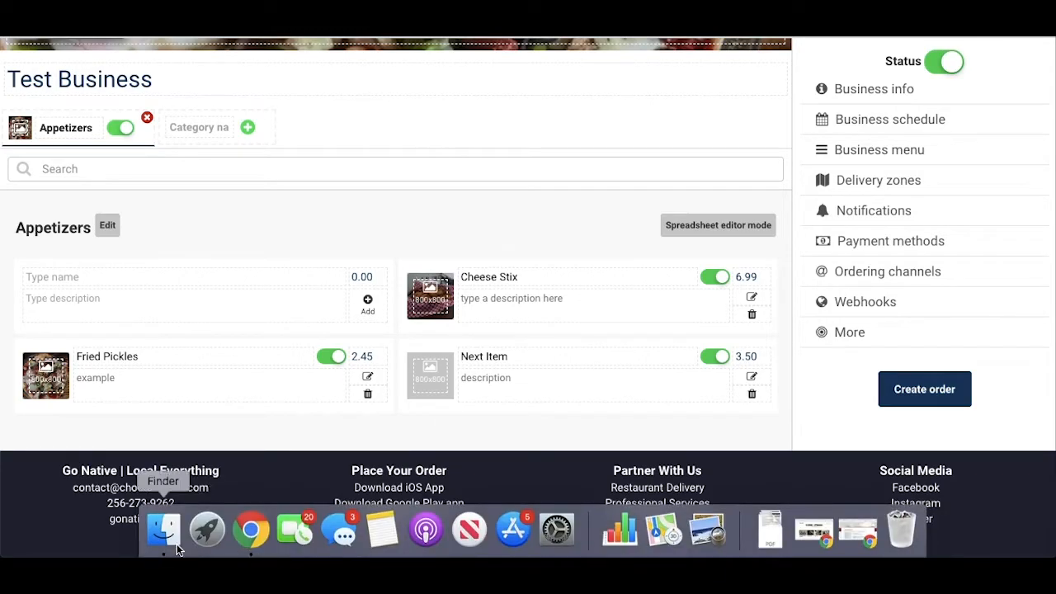
left_click(162, 531)
left_click_drag(931, 317, 433, 378)
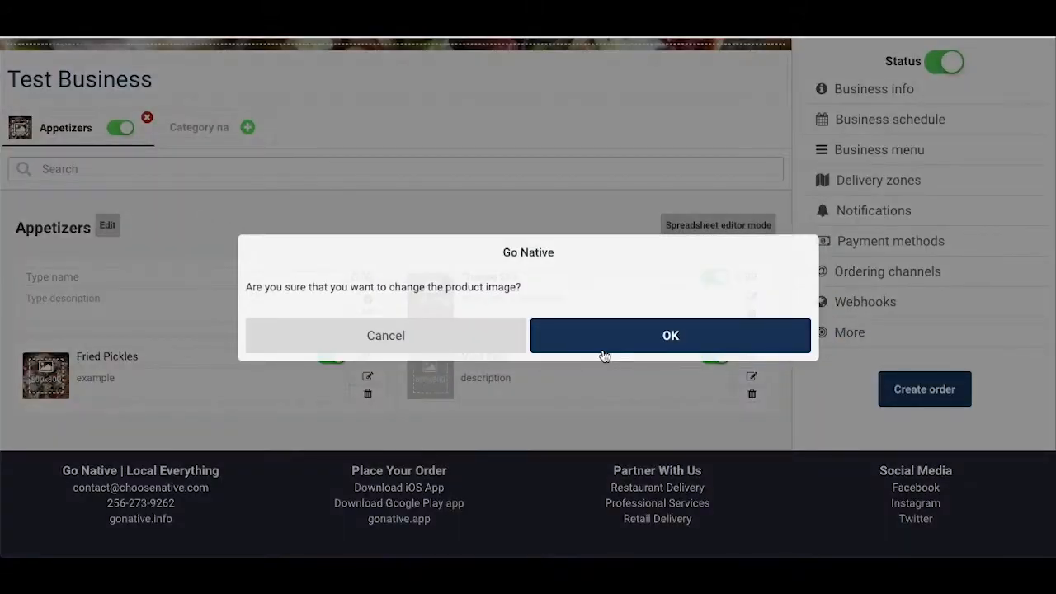
left_click(575, 352)
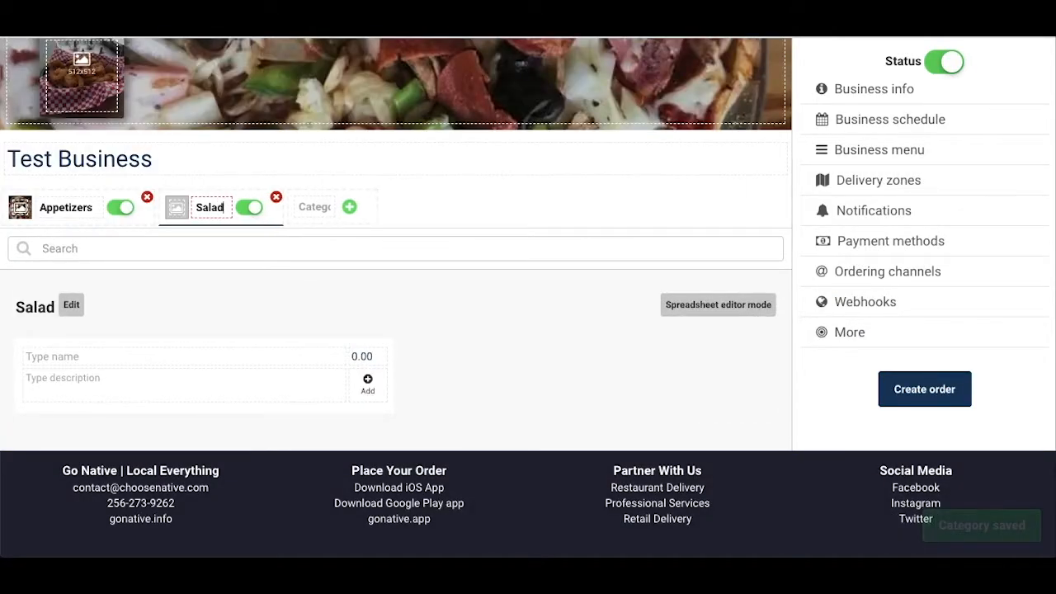
Step: Create a Salads category and fill in a new product there named House Salad, priced 6.99
type("s")
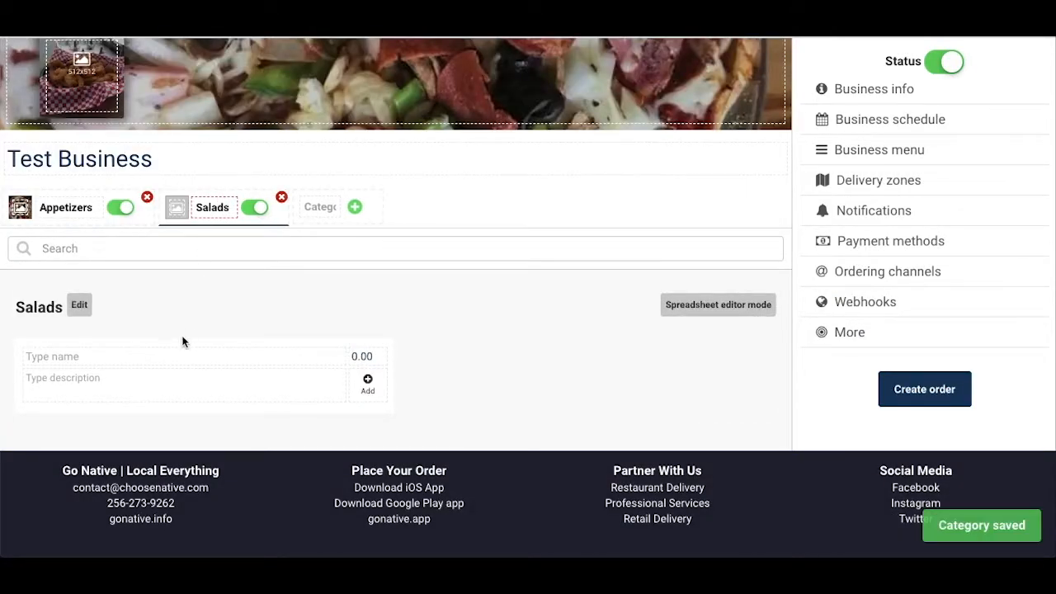
left_click(172, 355)
type("House Salad")
key("Tab")
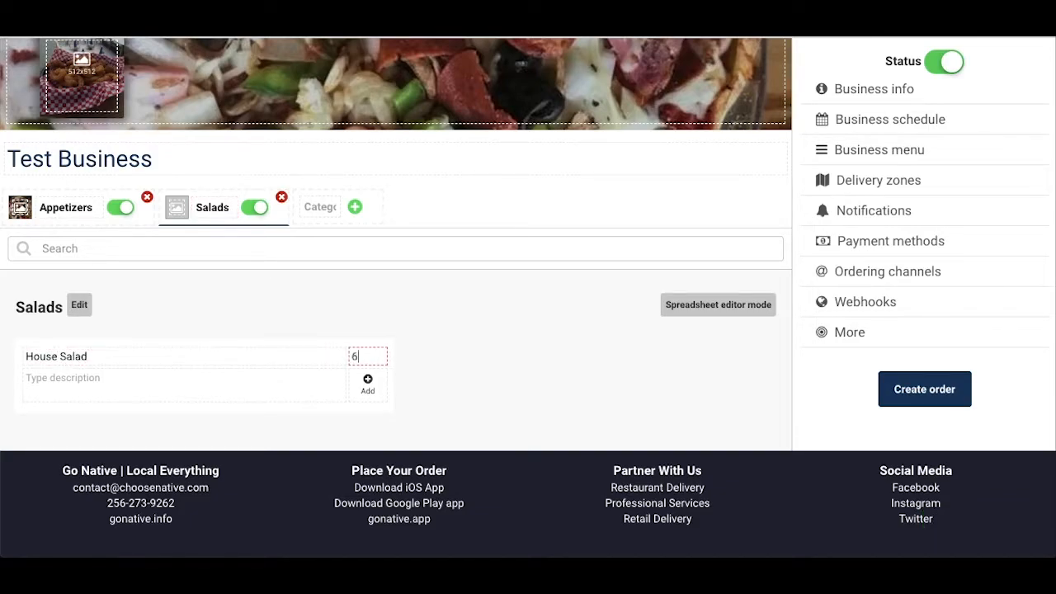
type("6.99")
Step: Describe House Salad as "lettuce, tomatoes, red onions, cheese, and croutons with your choice of dressing" and add it to Salads
left_click(43, 379)
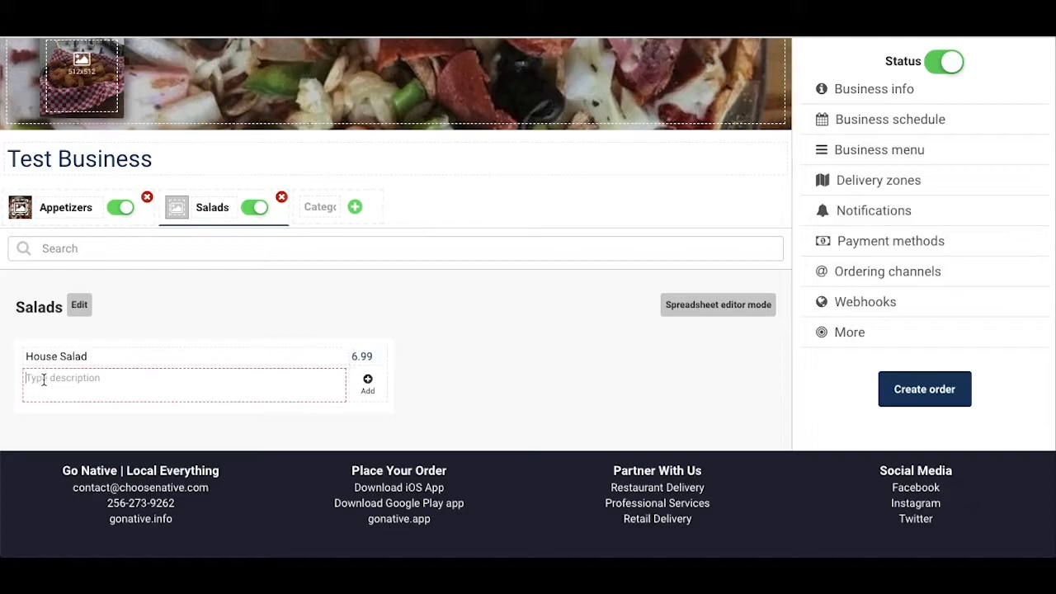
type("lettuce")
type(", tomatoes,")
type(" ion")
type("red o")
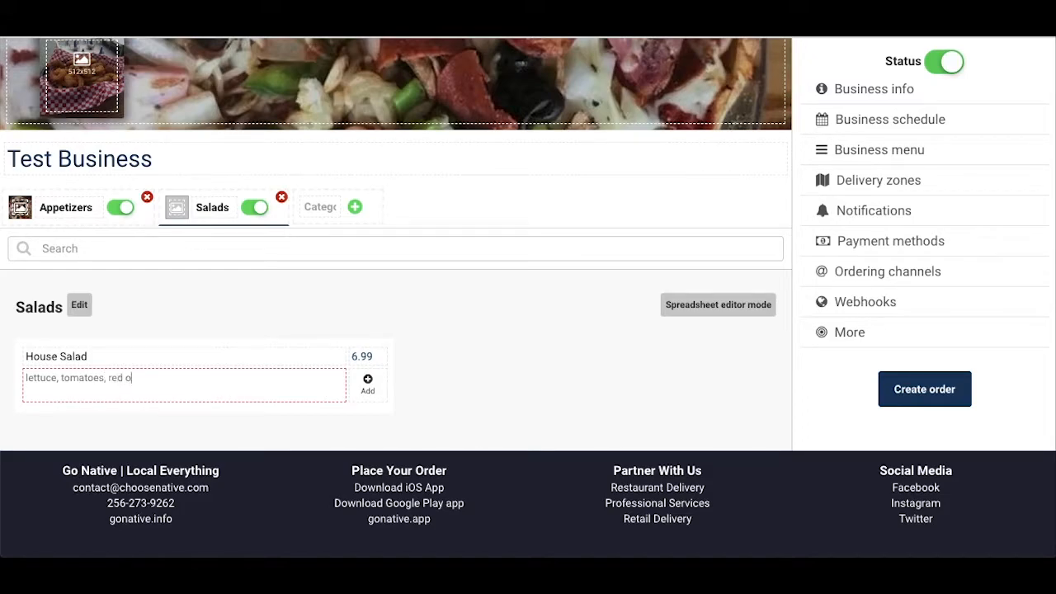
type("nions, cheese, and croutons with your choice of")
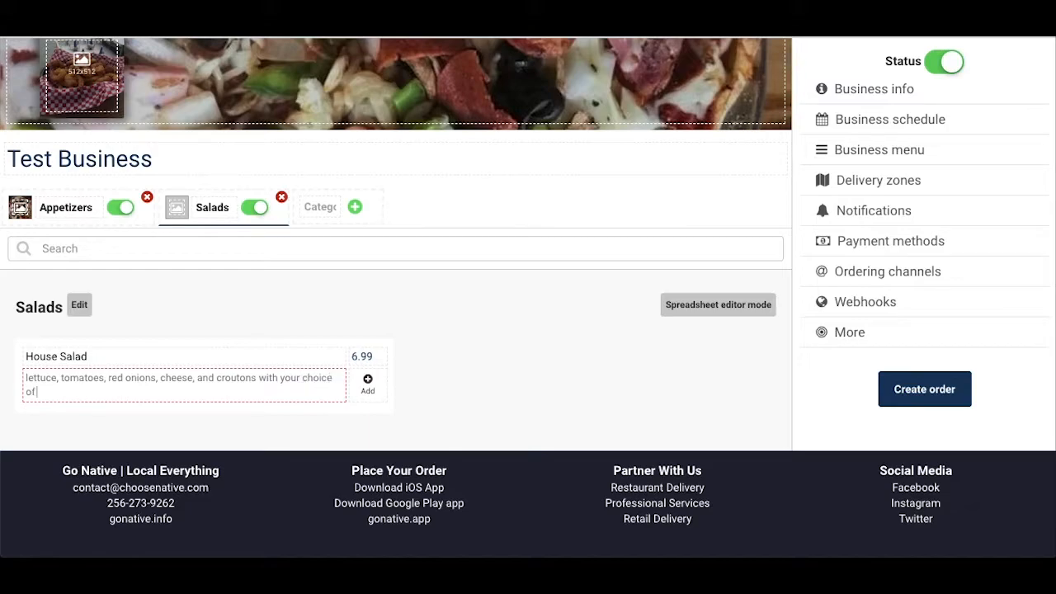
type(" dressing")
left_click(368, 382)
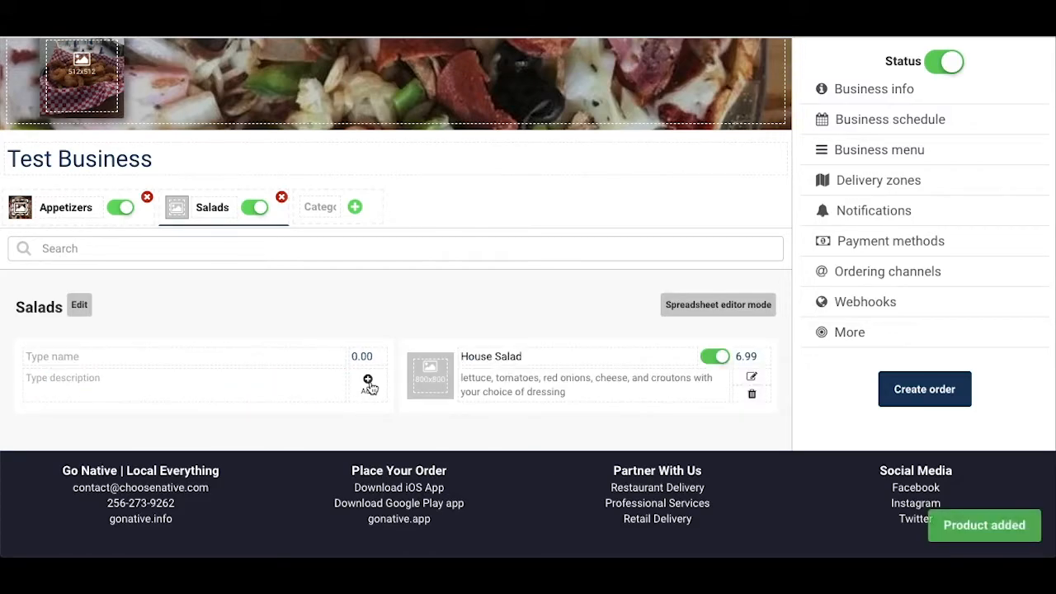
Step: In House Salad's product settings, add the ingredients lettuce, tomatoes, red onions, cheese and croutons
left_click(752, 377)
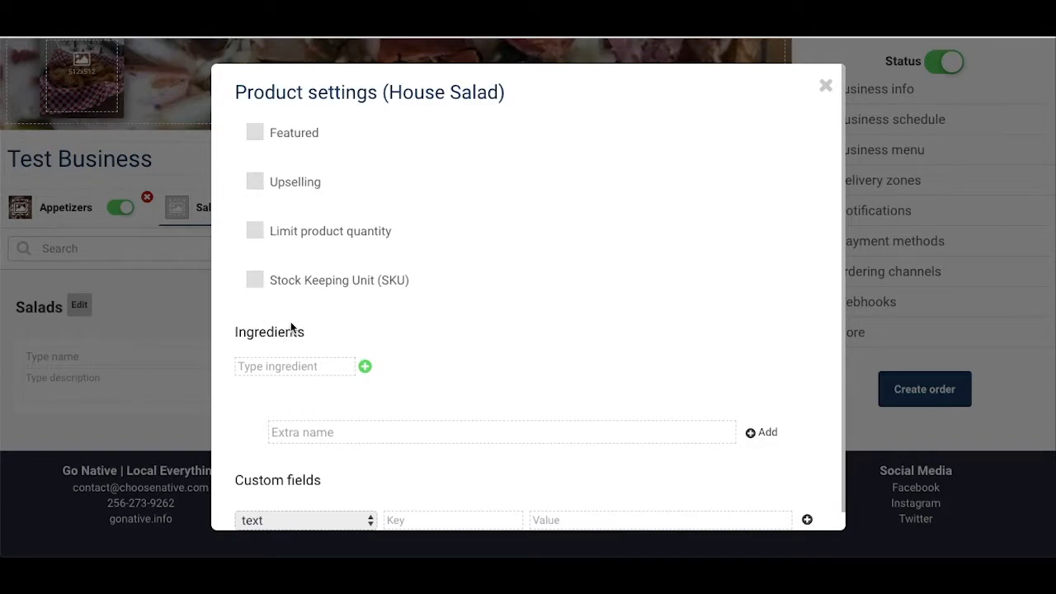
left_click(272, 370)
type("le")
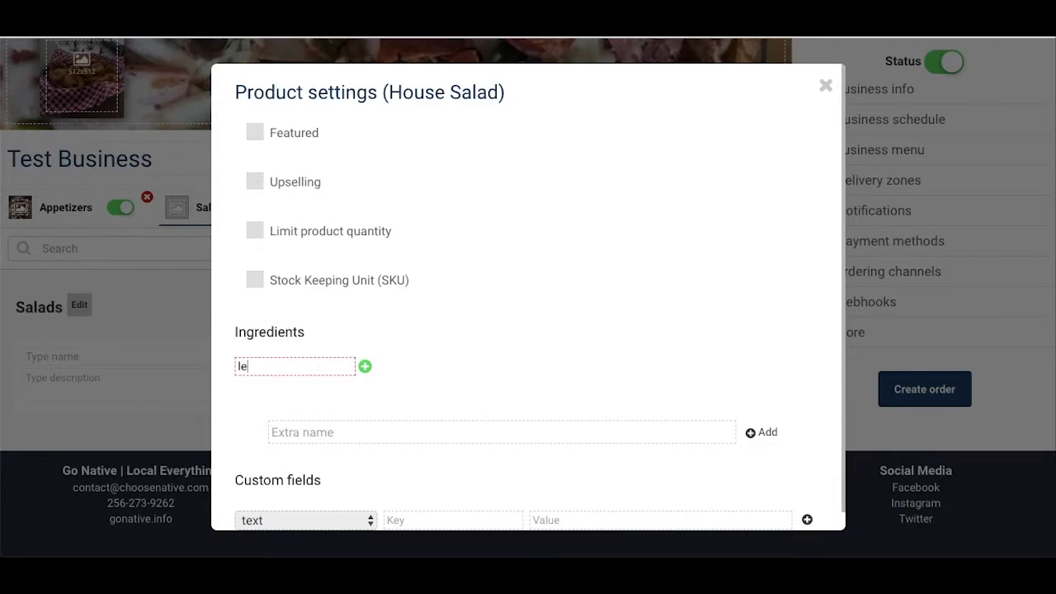
type("ttuce")
key("Return")
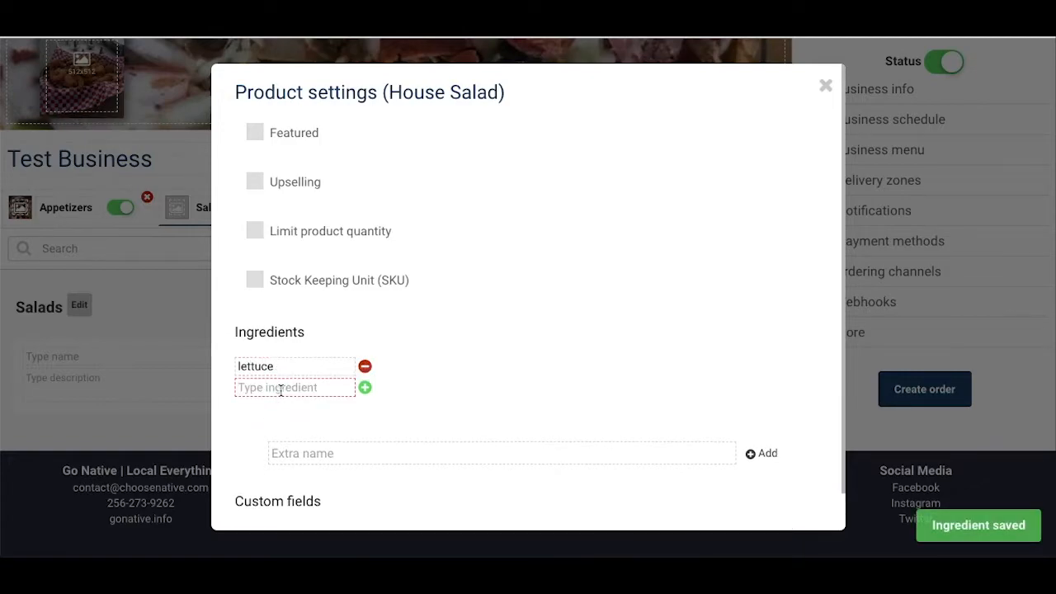
type("tomatoes")
key("Return")
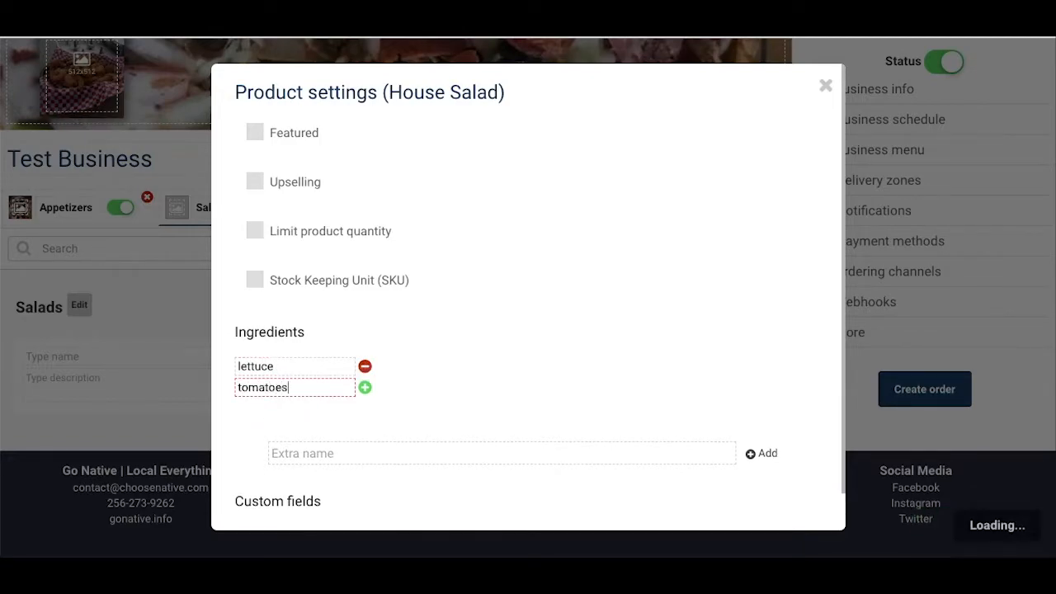
type("red onions")
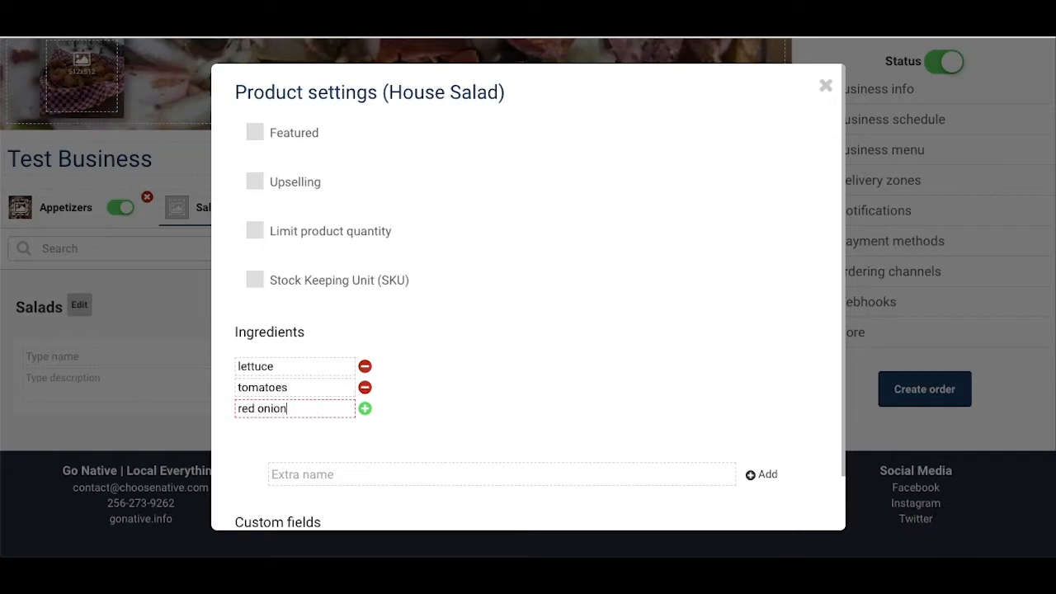
key("Return")
type("cheese")
key("Return")
type("croutons")
key("Return")
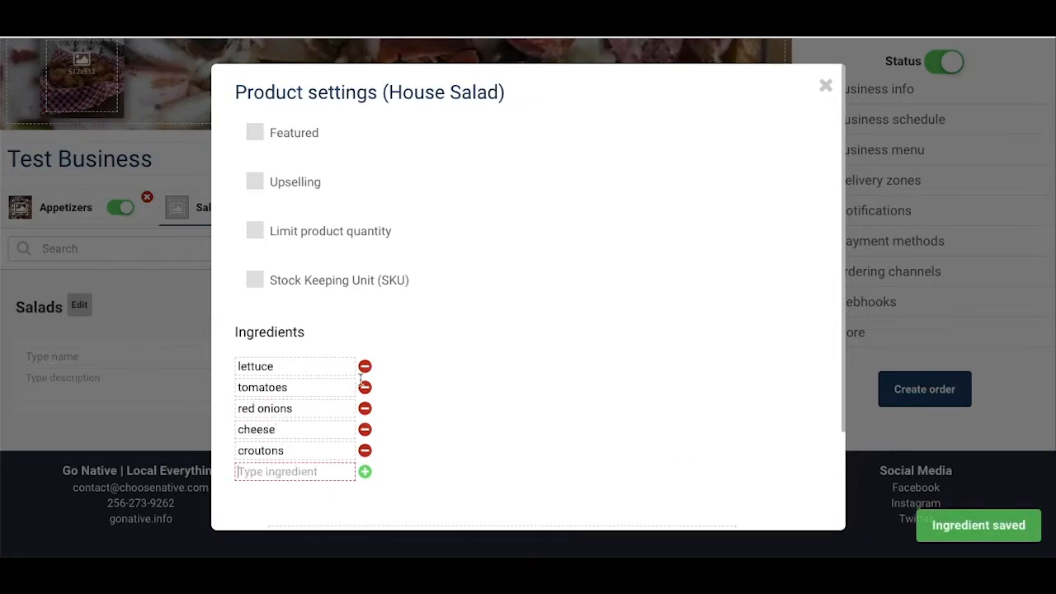
Step: Add an extra named Salad Dressing Choice to House Salad's product settings and enable it for this product
scroll(503, 364, "down", 3)
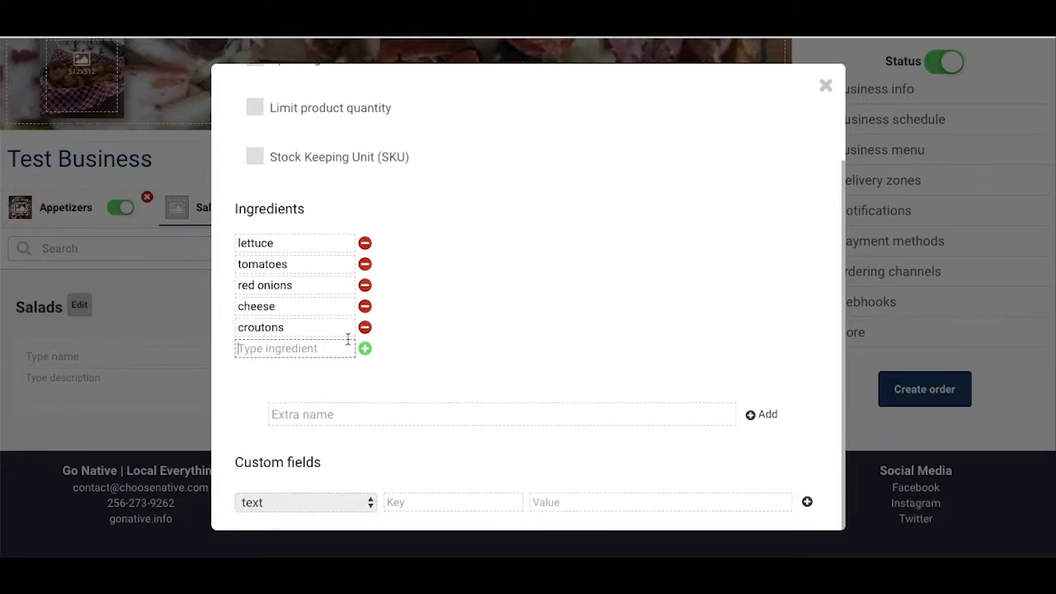
scroll(605, 365, "down", 5)
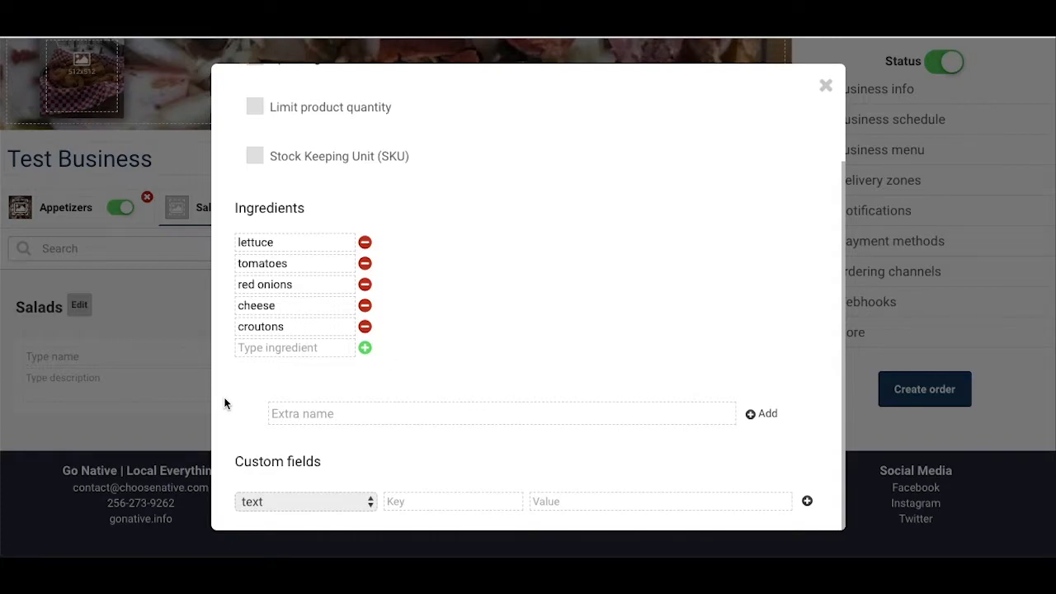
left_click(461, 415)
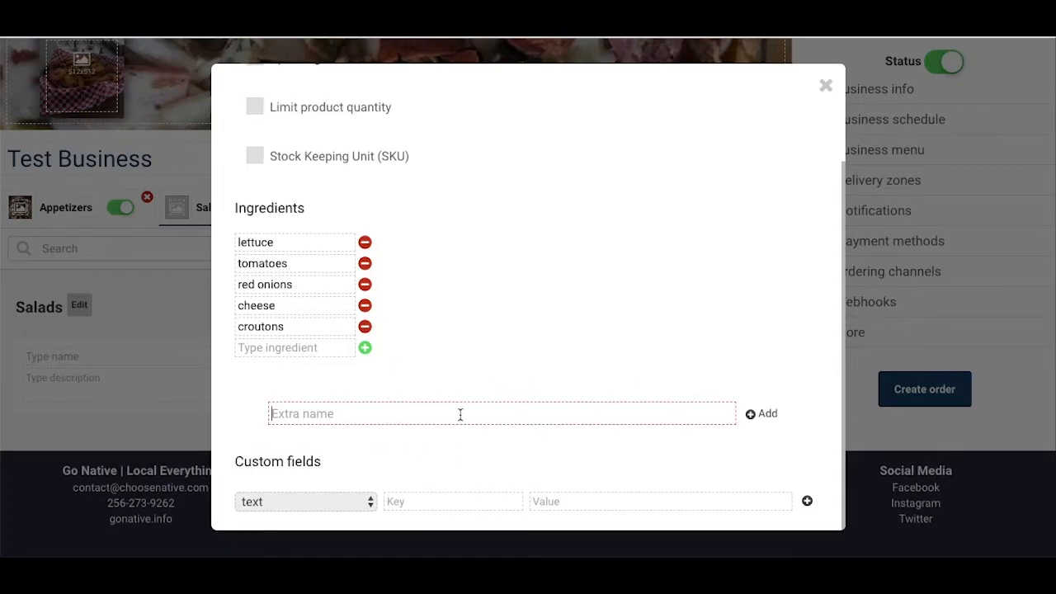
type("Salad Dresss")
key("BackSpace")
key("BackSpace")
key("BackSpace")
type("esss")
key("BackSpace")
type("ing Choice")
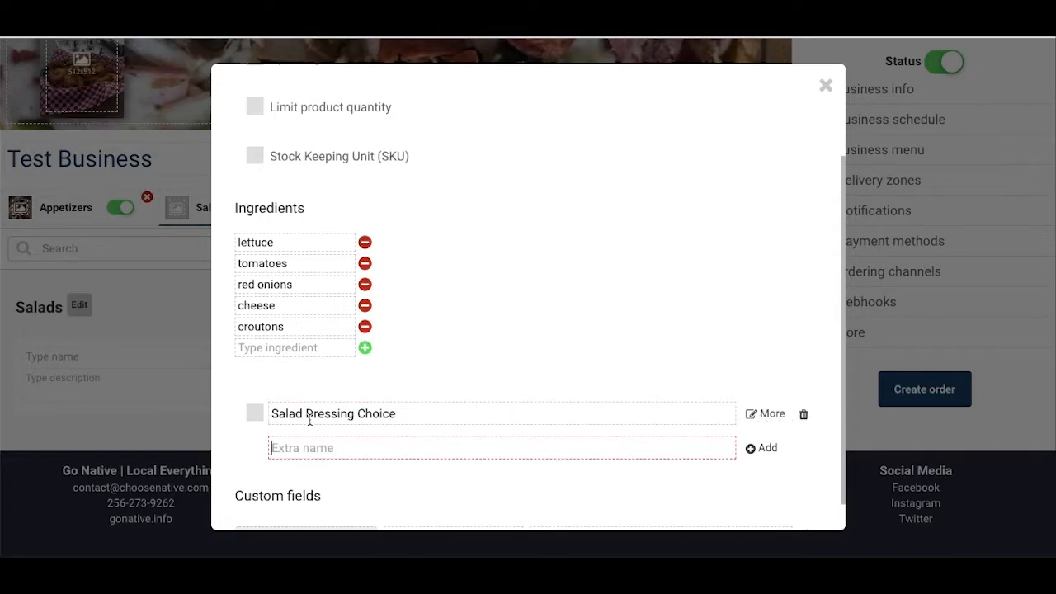
left_click(253, 415)
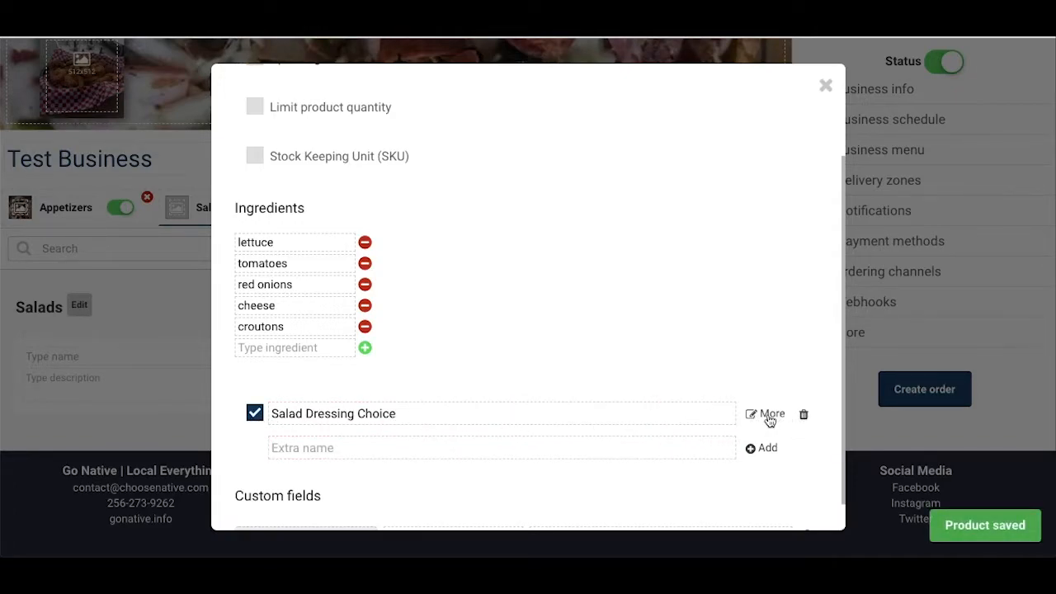
Step: In the Salad Dressing Choice extra, create the option Dressing with minimum 1 and maximum 1 and a first choice, Ranch
left_click(767, 414)
left_click(272, 137)
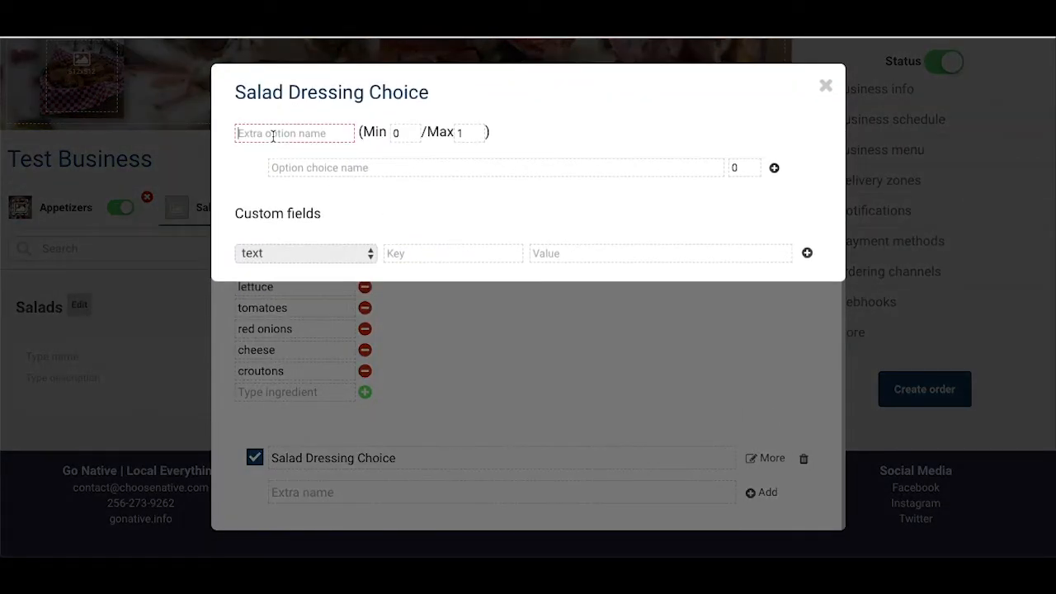
type("Dressing")
key("Tab")
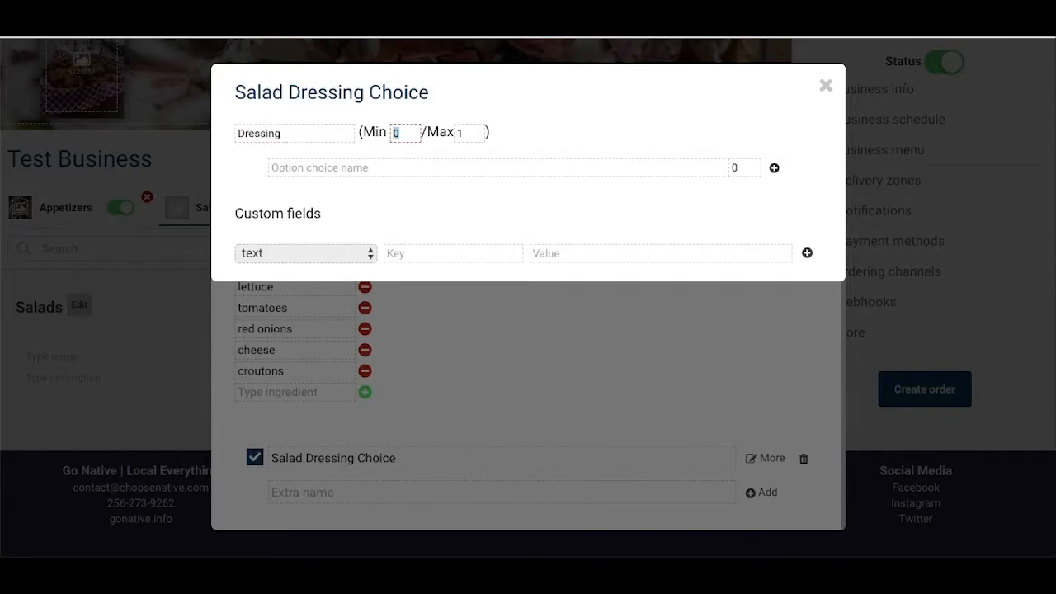
type("1")
key("Tab")
key("Tab")
type("Ranch")
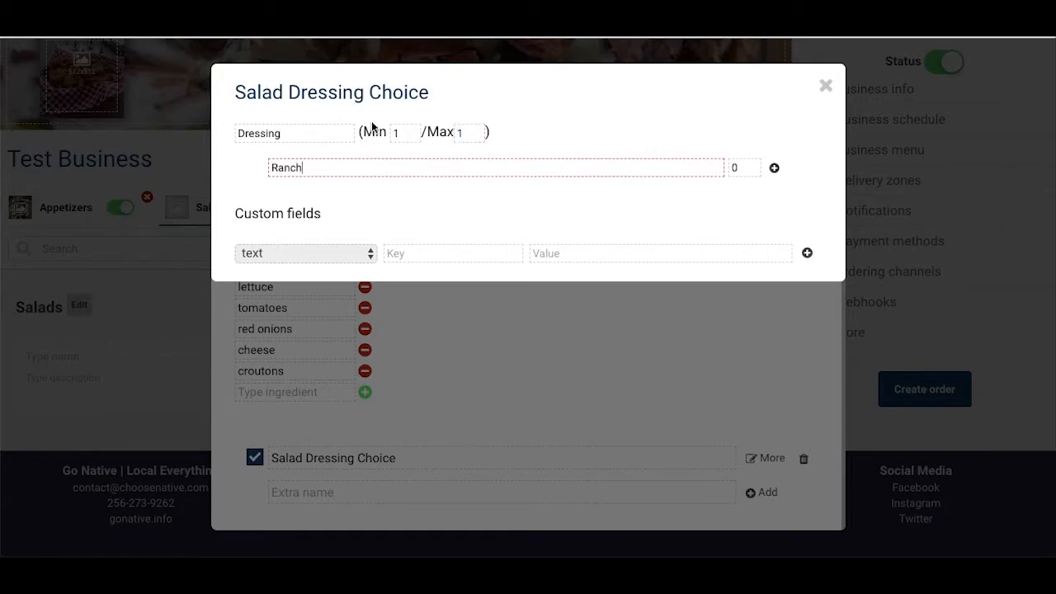
left_click(774, 168)
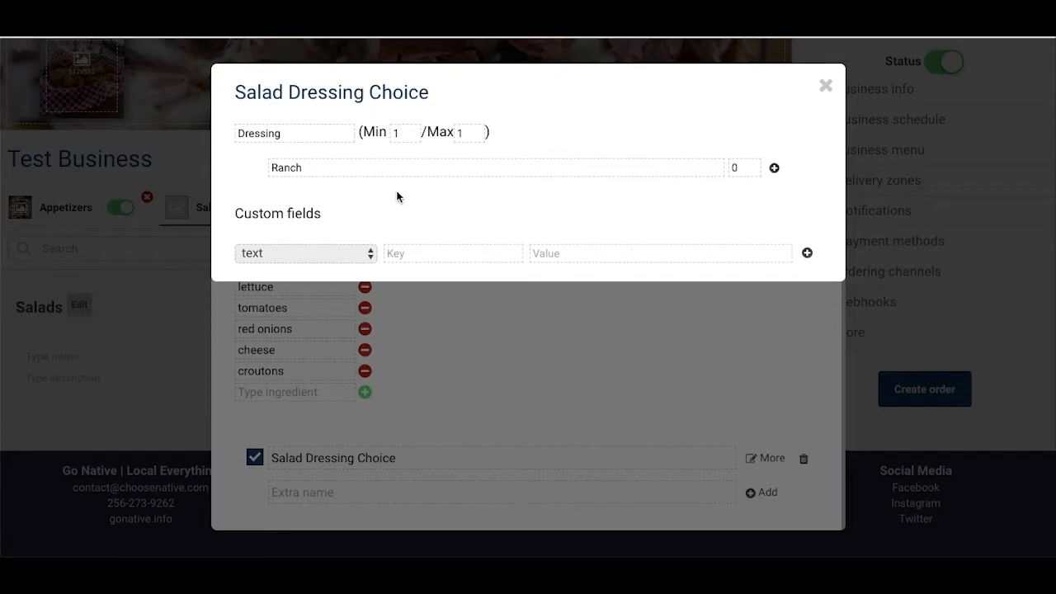
Step: Add Bleu Cheese and Italian as further choices under the Dressing option
left_click(350, 186)
type("Bleu")
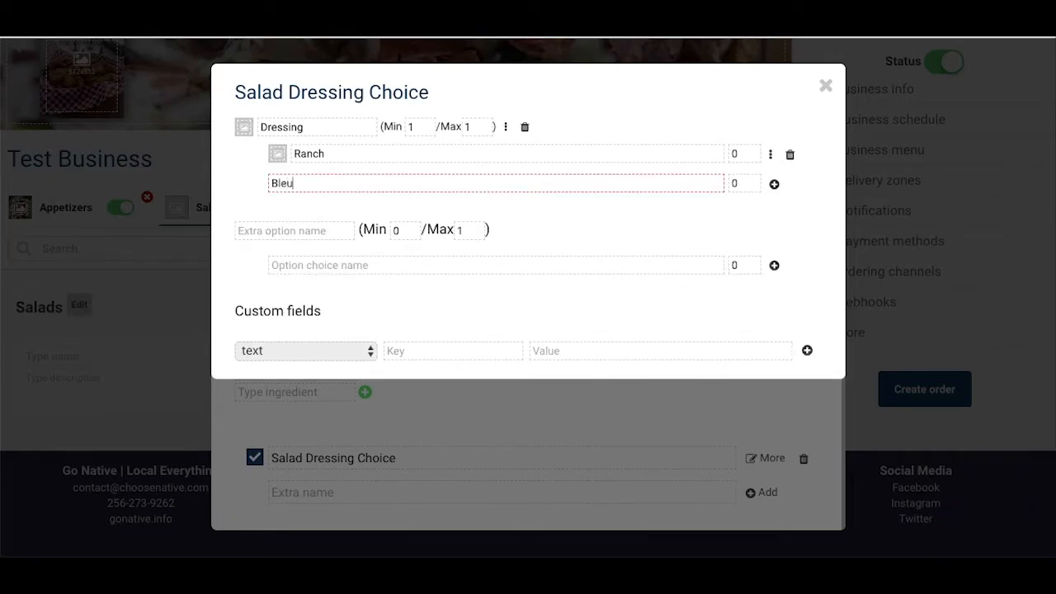
type(" Cheese")
key("Return")
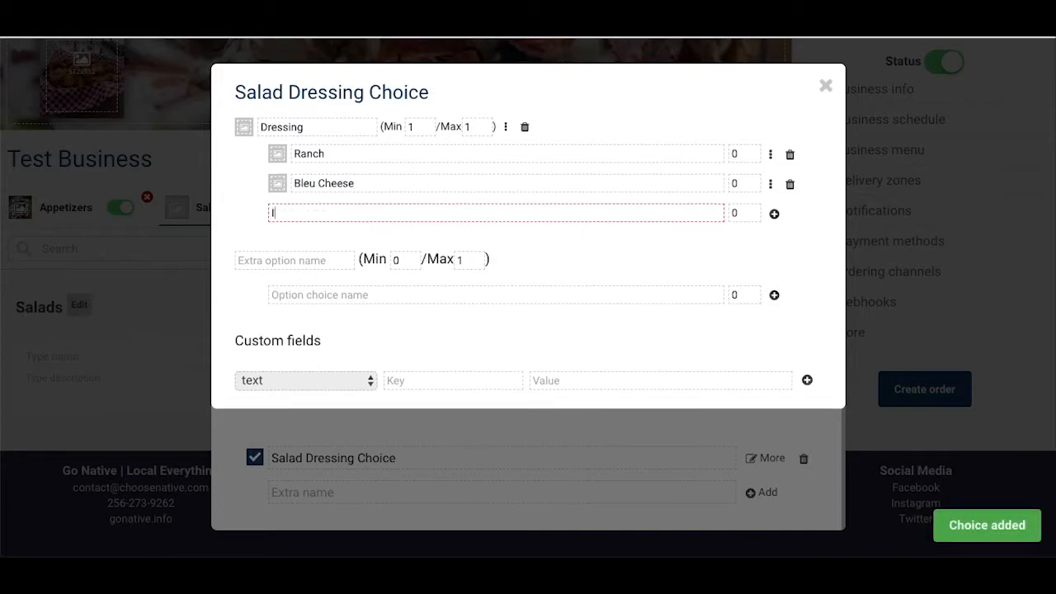
type("Italian")
key("Return")
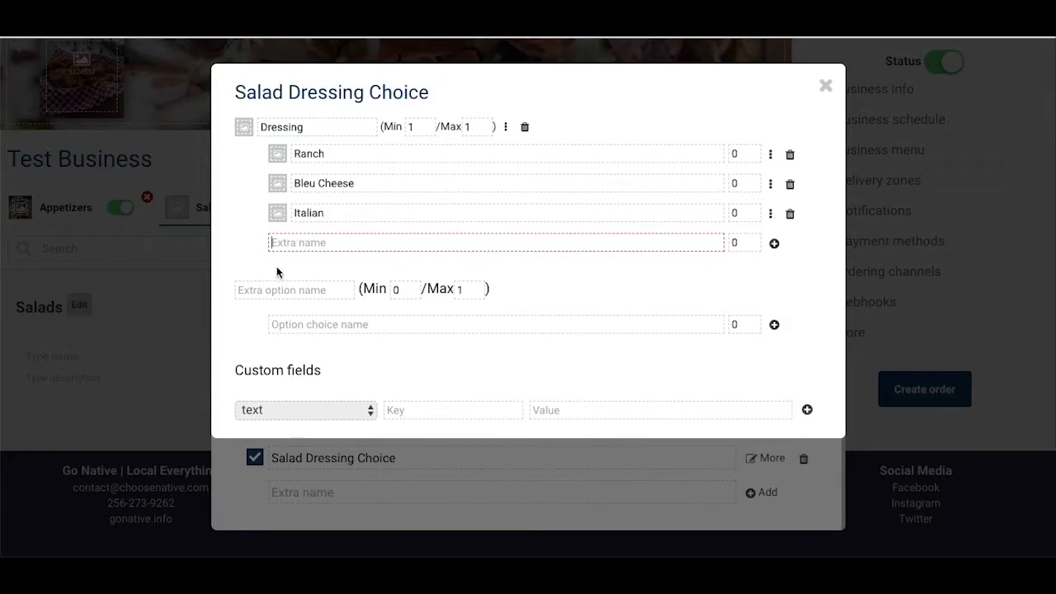
Step: Create a second option named Add On, with minimum 0 and maximum 1, containing the choice "1 extra dressing" priced .50
left_click(267, 288)
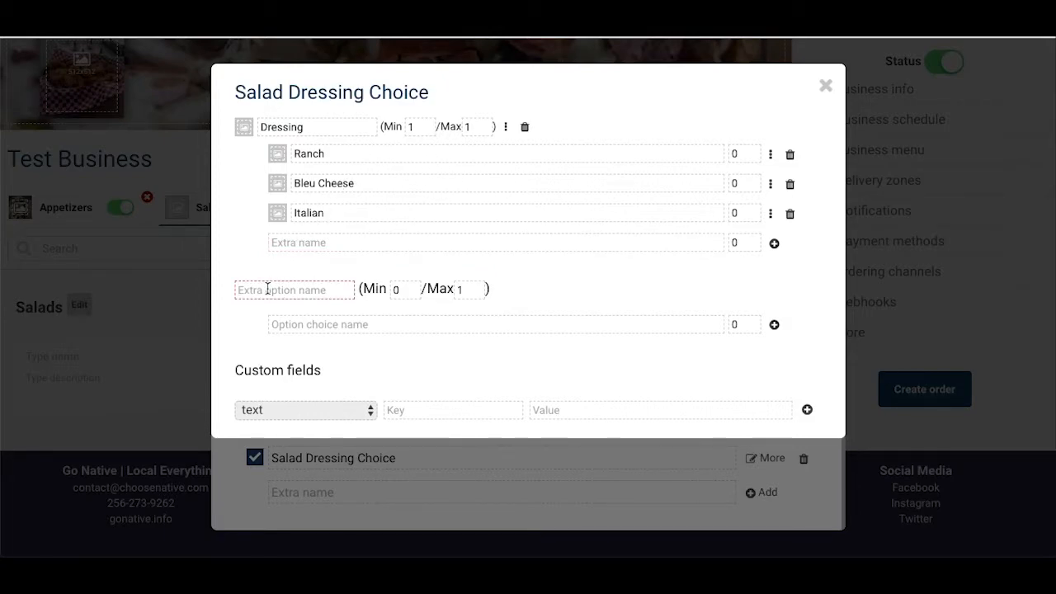
type("A")
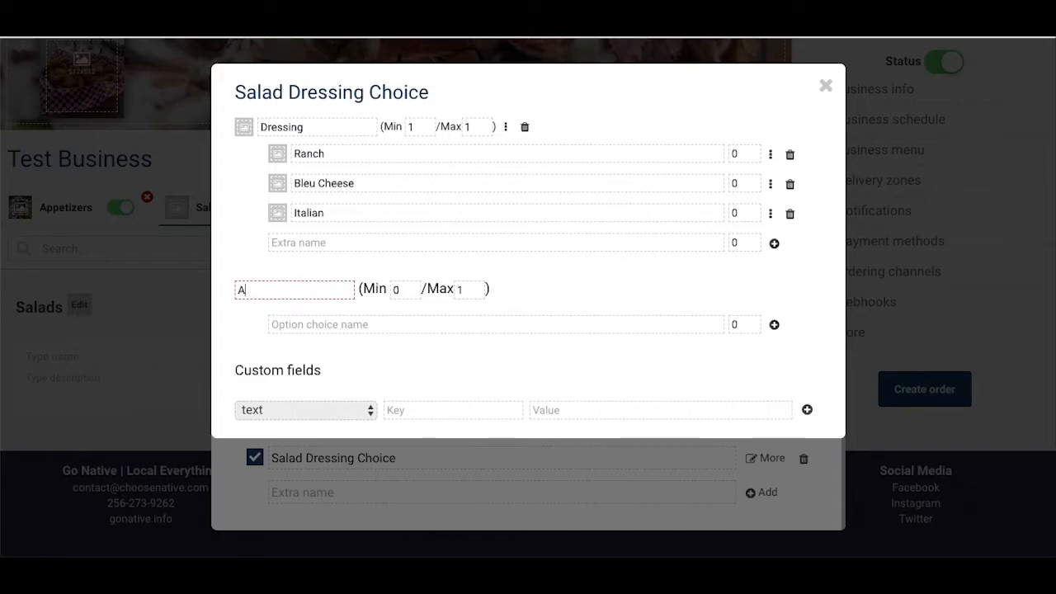
type("dd On")
key("Tab")
key("Tab")
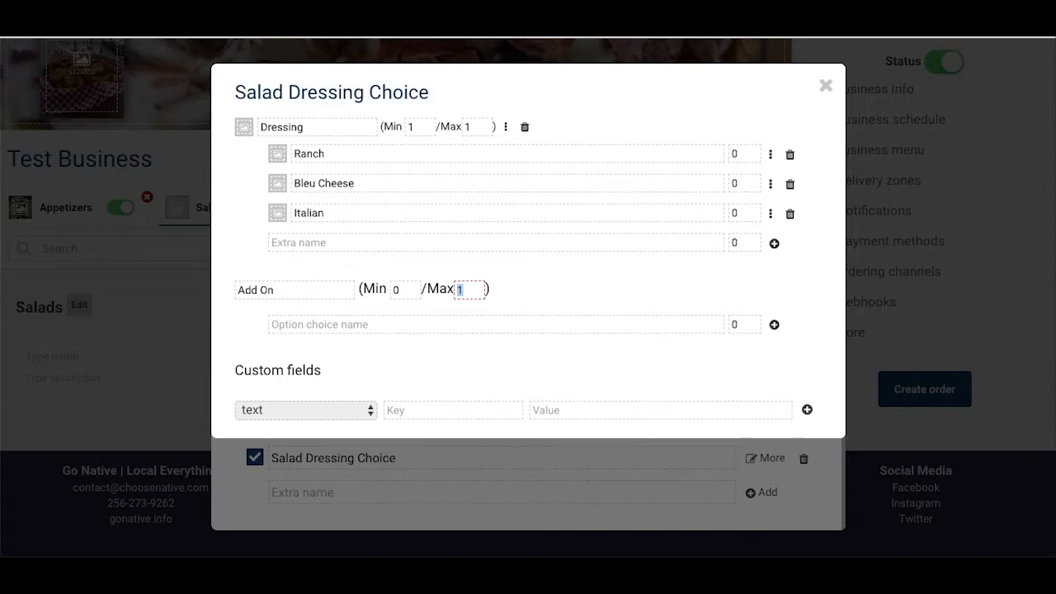
key("Tab")
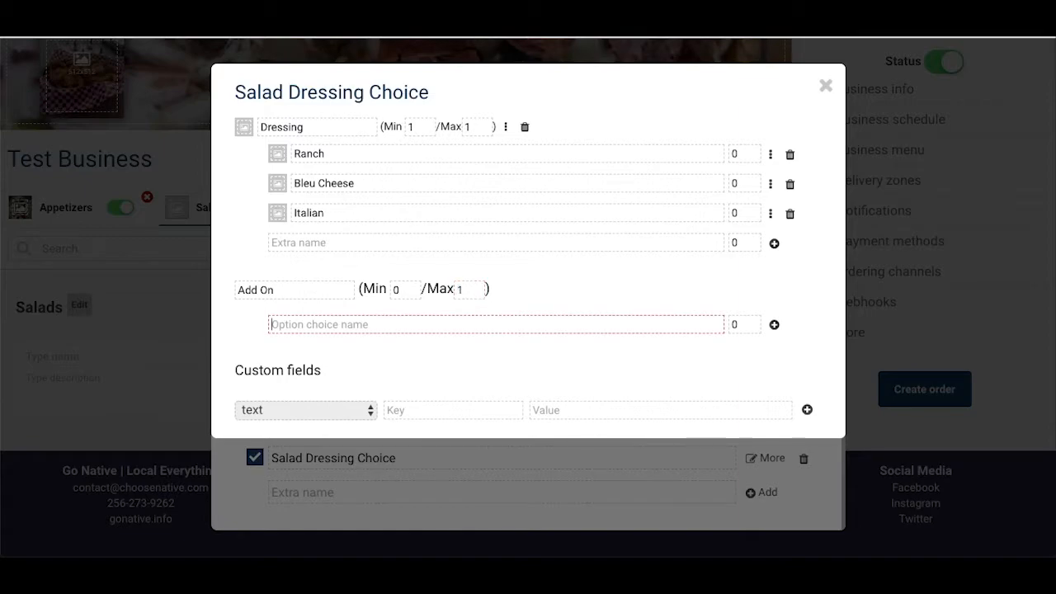
type("1 extra dressing")
key("Tab")
type(".50")
key("Return")
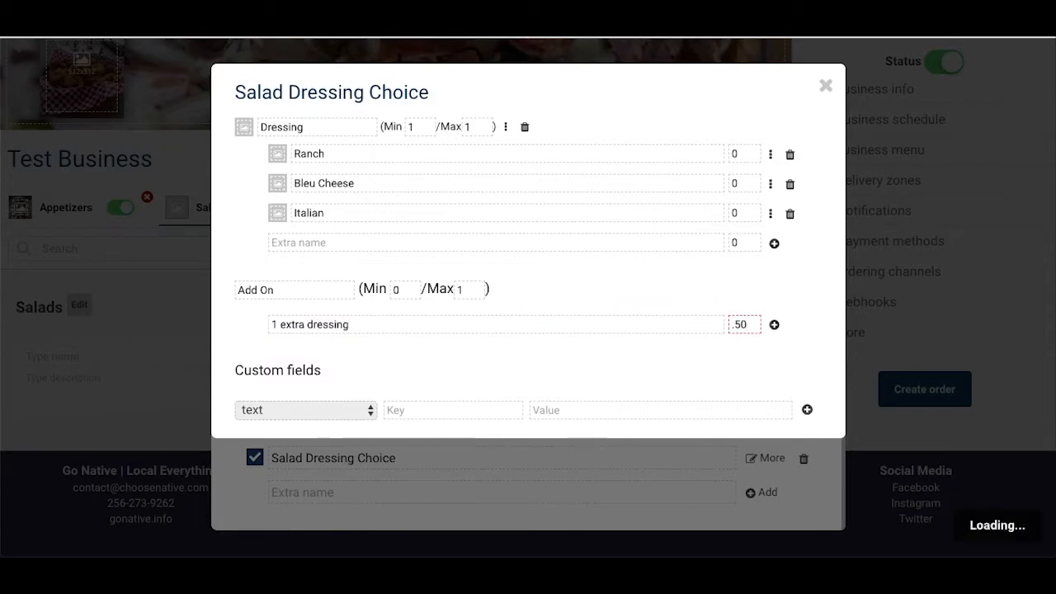
Step: Add the choice "2 extra dressings" priced 1.00 to the Add On option
type("2 ")
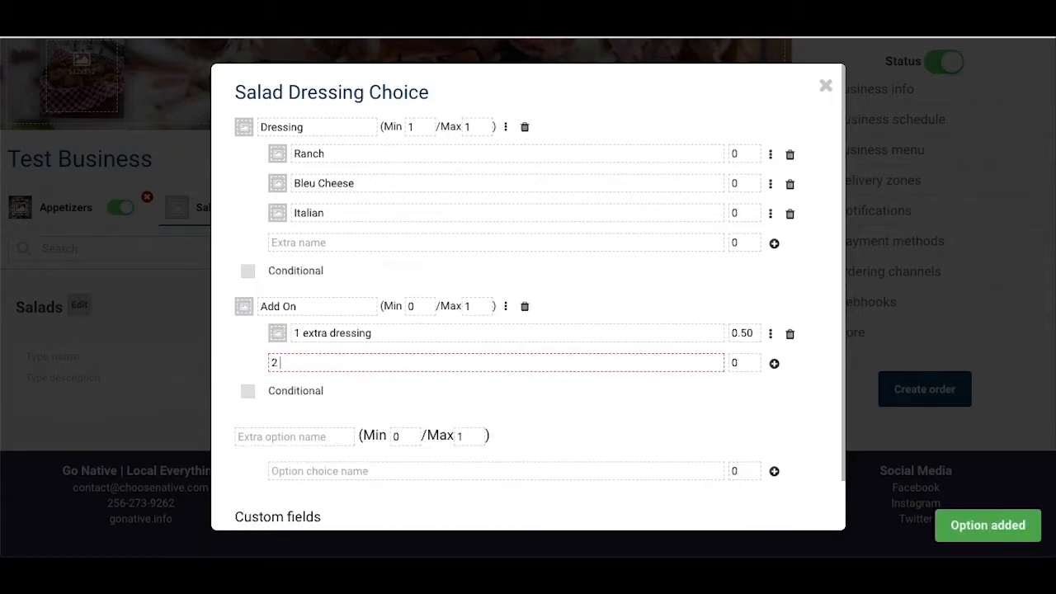
type("extra dr")
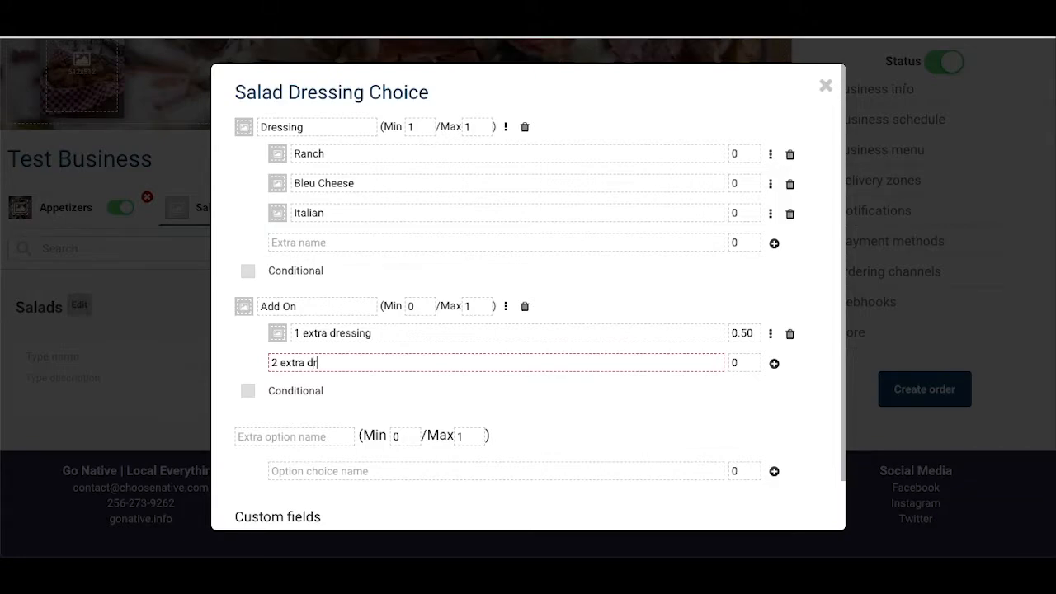
type("essings")
key("Tab")
type("1.")
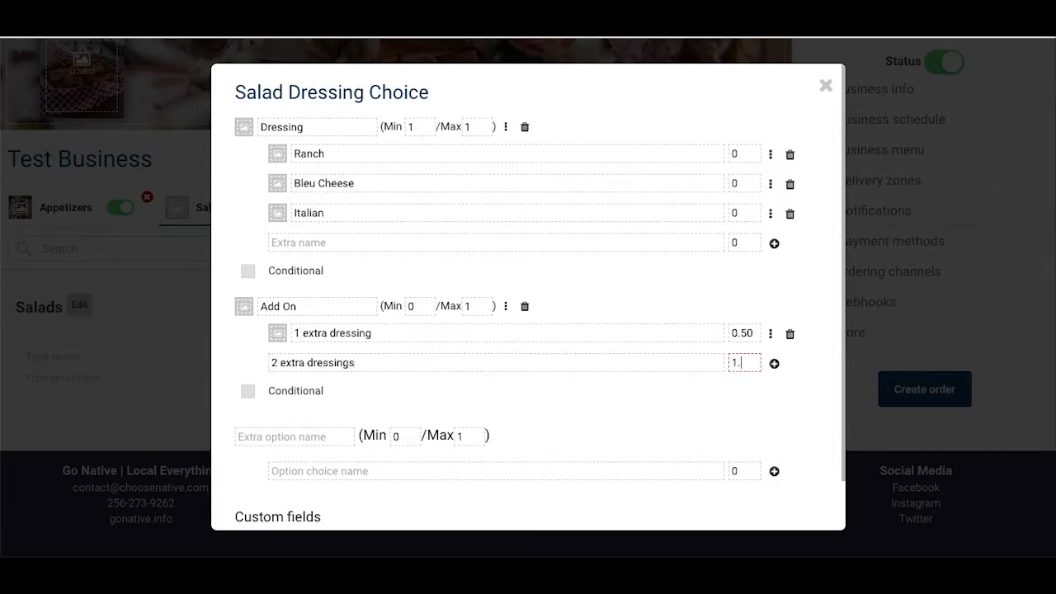
type("00")
key("Return")
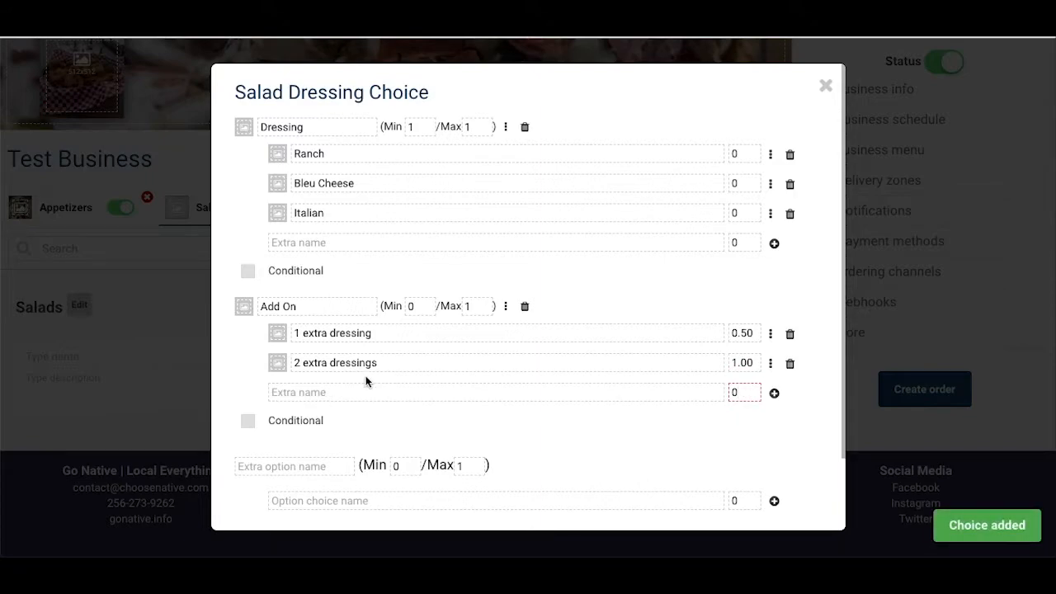
Step: Add the choice "extra croutons" priced .25 to the Add On option
type("extra c")
type("routons")
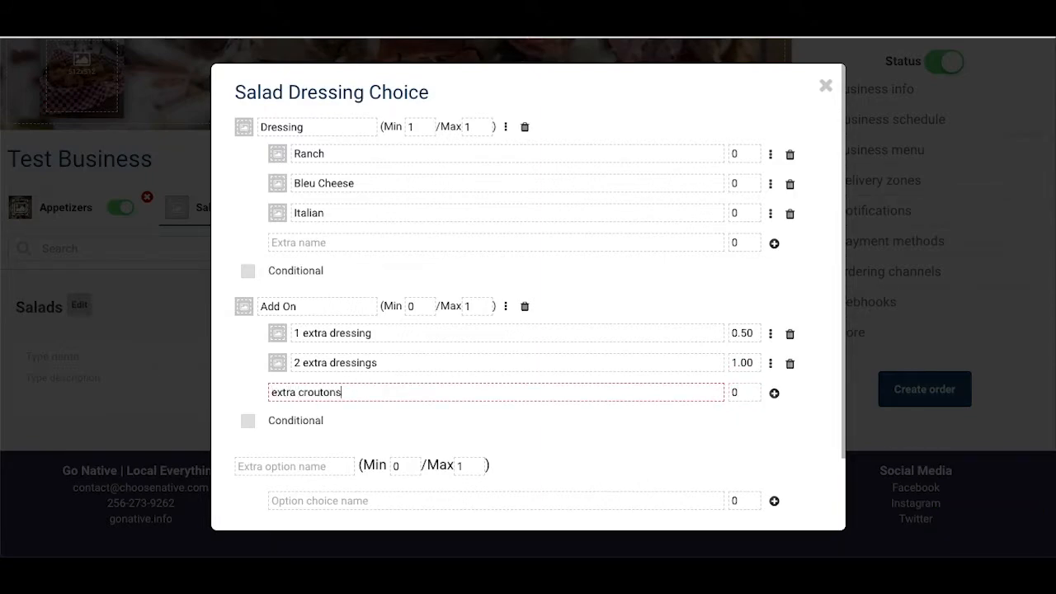
double_click(750, 393)
type(".25")
key("Return")
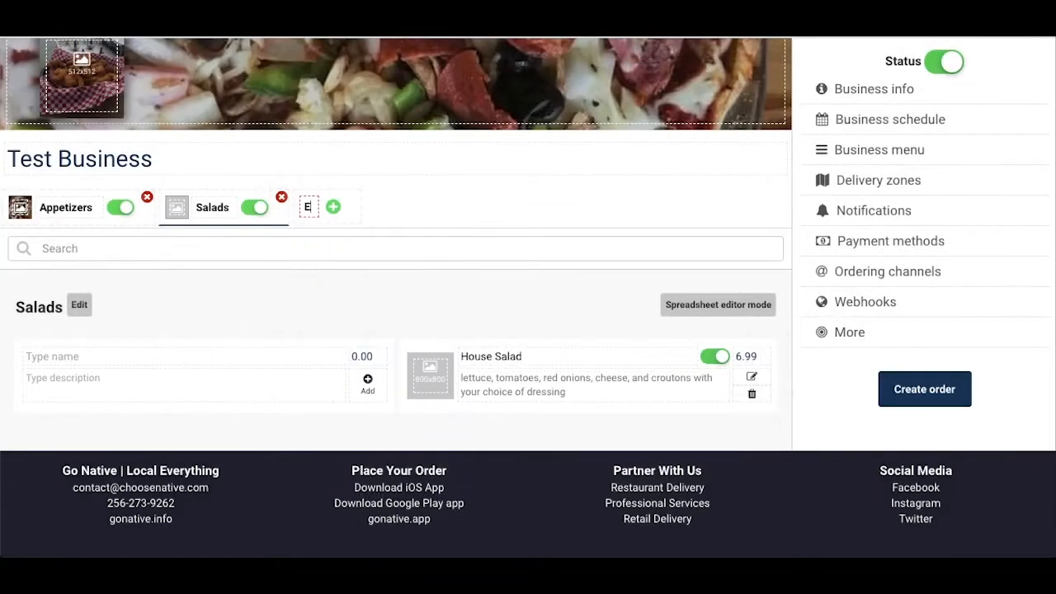
Step: Create a new menu category named Entrees
type("ntrees")
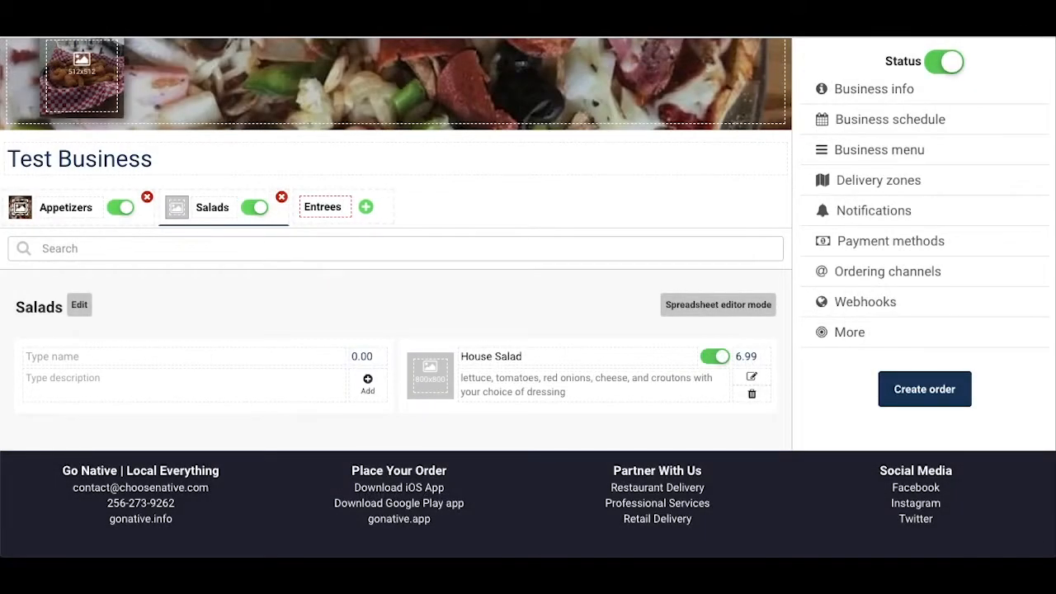
key("Return")
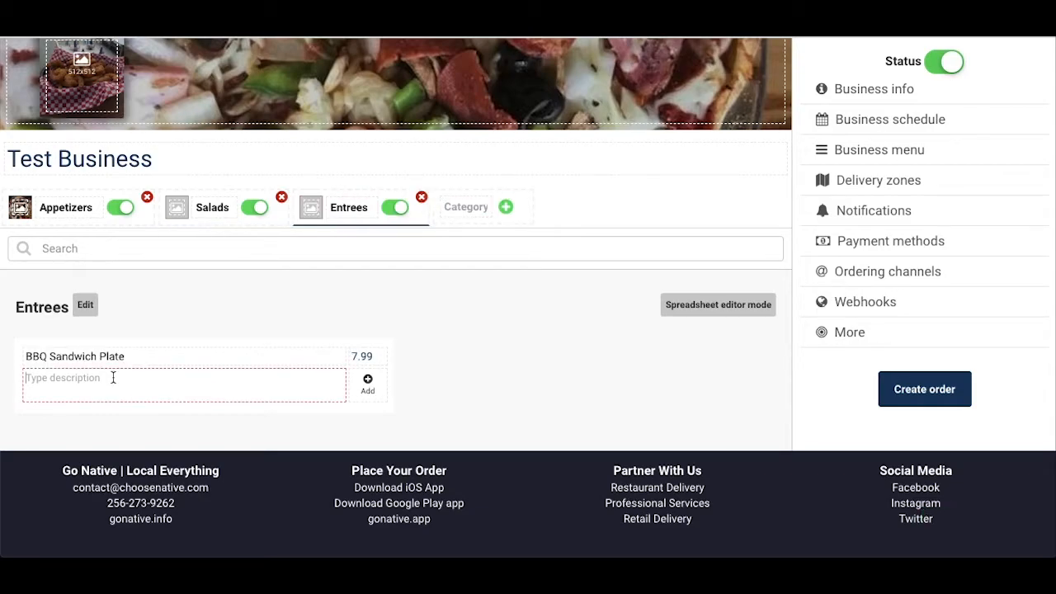
Step: Add BBQ Sandwich Plate for 7.99, described as "Our classic bbq sandwich with pickle and choice of 2 sides. Add slaw on sandwich for .75 extra!"
type("Our classic bbq sandwich with pickle and choice of 2 sides. Add slaw on sandwich for .75 extra!")
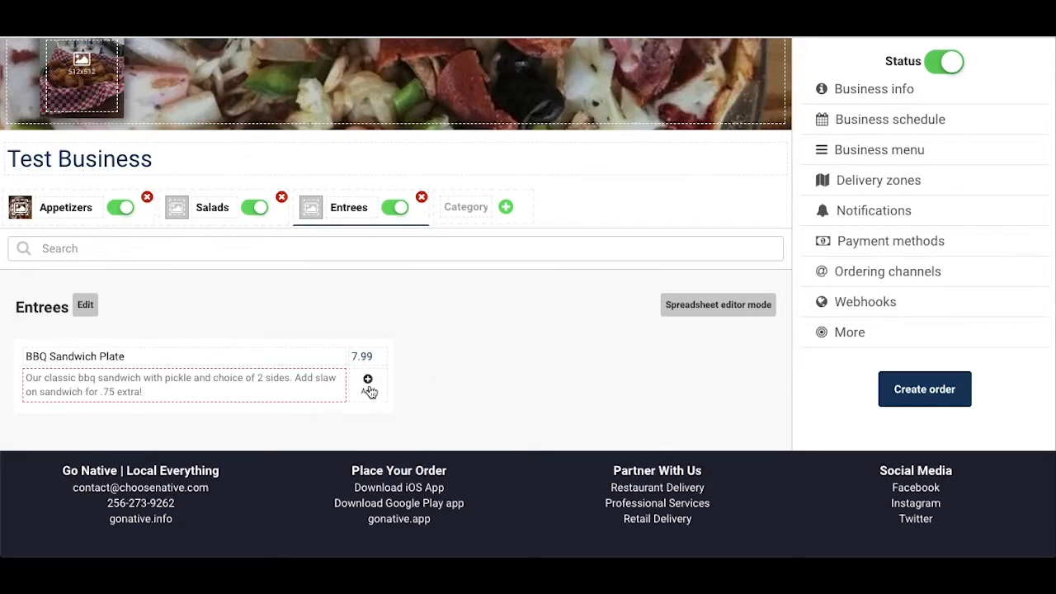
left_click(368, 385)
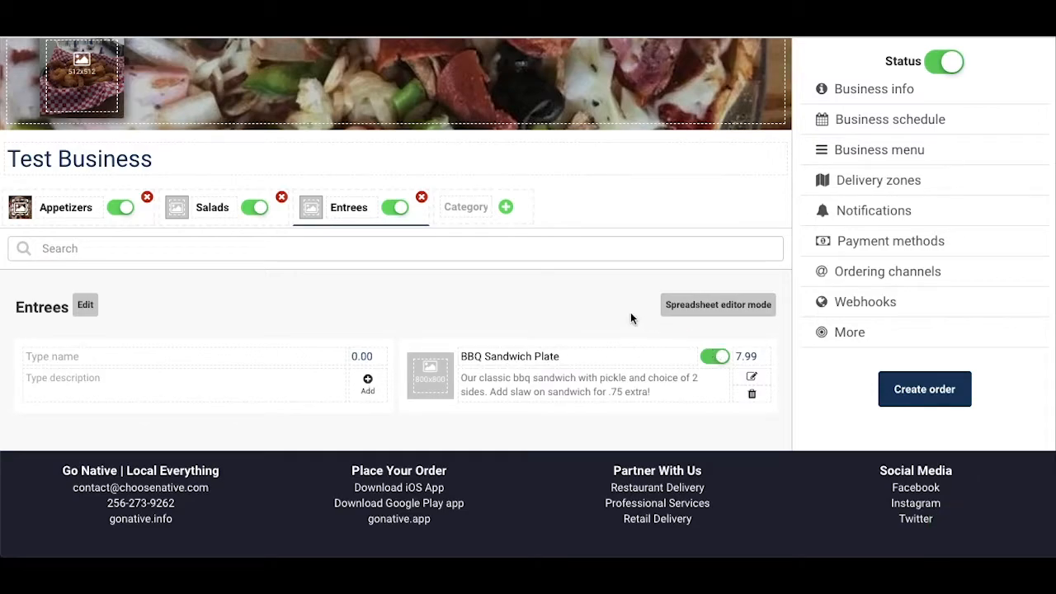
Step: In BBQ Sandwich Plate's product settings, add the ingredient pickle
left_click(753, 381)
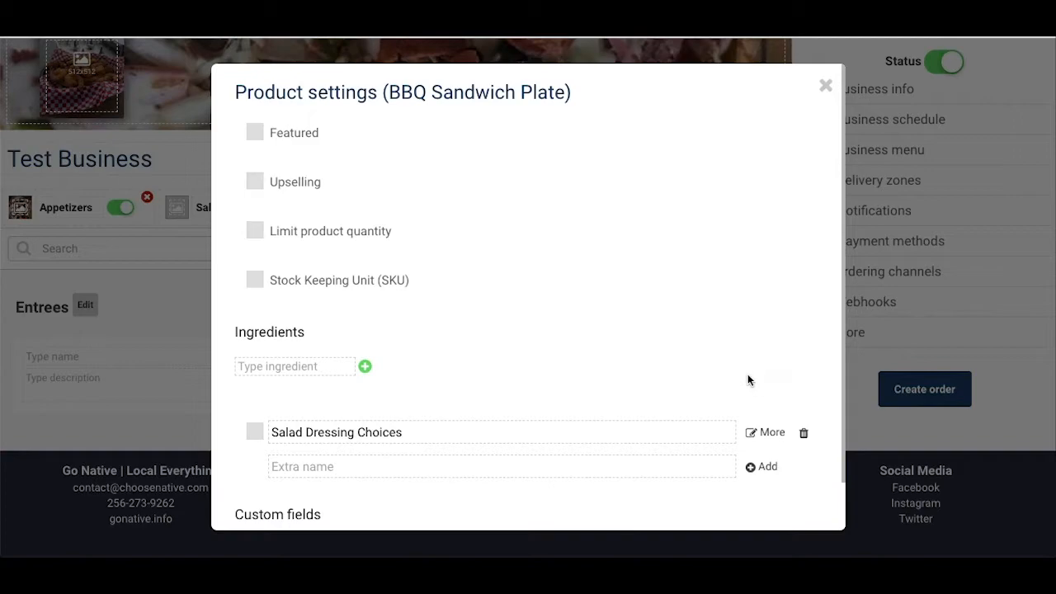
scroll(508, 314, "down", 1)
left_click(275, 313)
type("pickle")
key("Return")
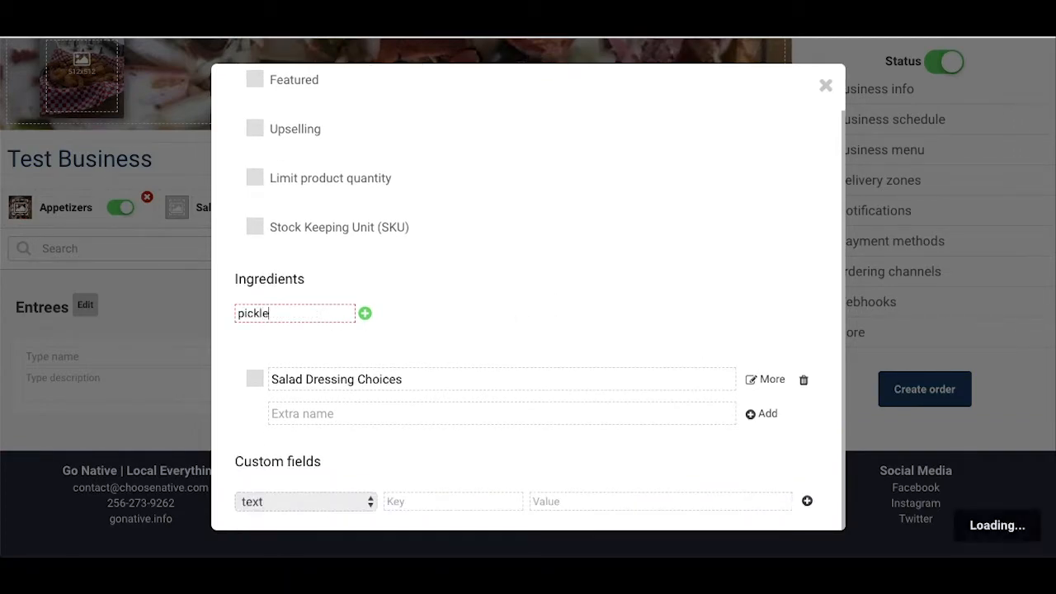
Step: Add an extra named "BBQ Plate with 2 sides options" and enable it for BBQ Sandwich Plate
left_click(448, 413)
type("Plate w")
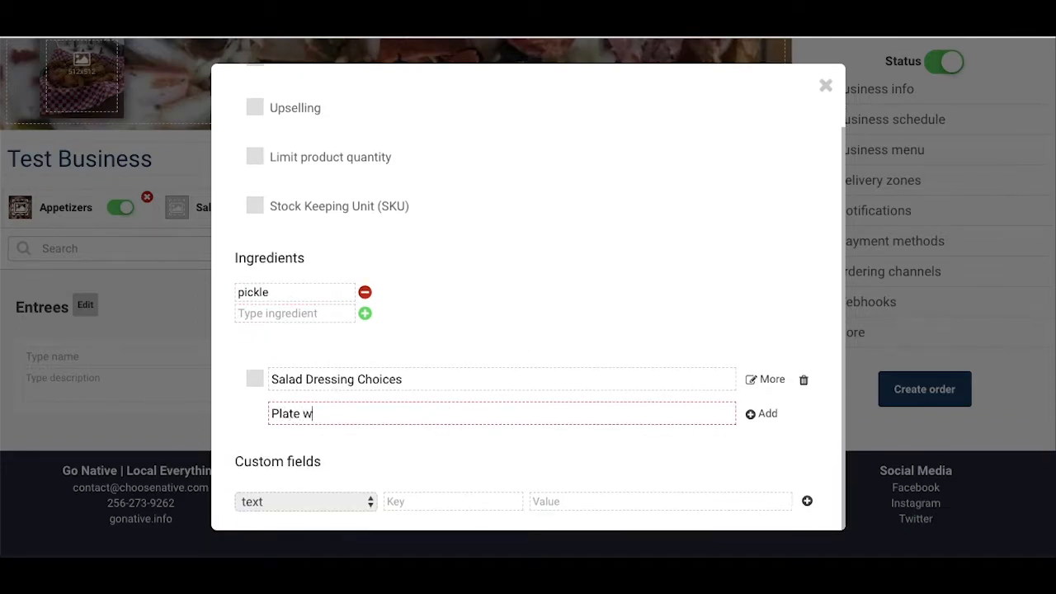
type("ith 2 sides options")
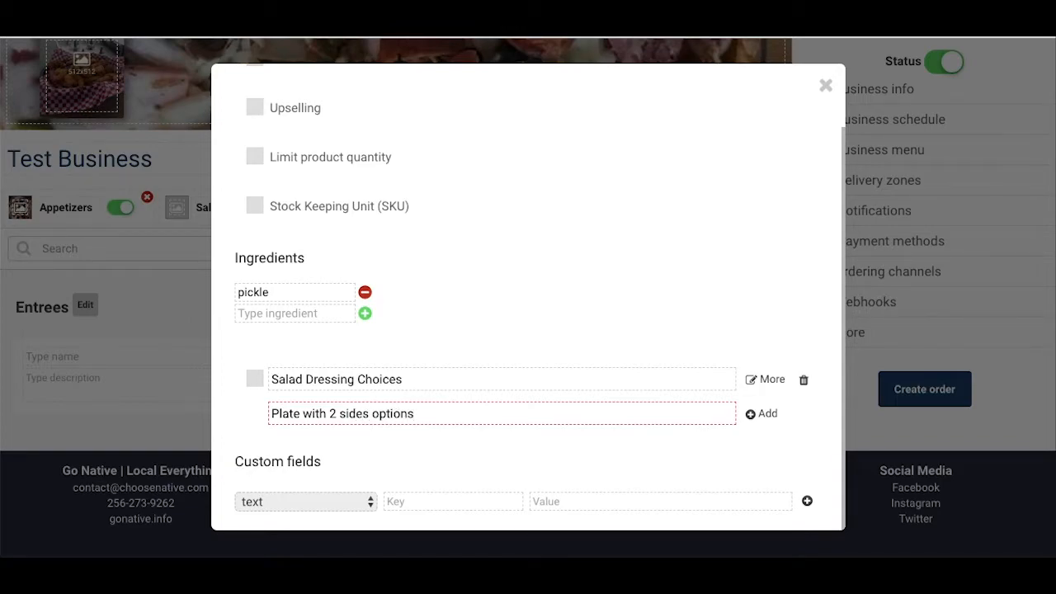
type("BBQ")
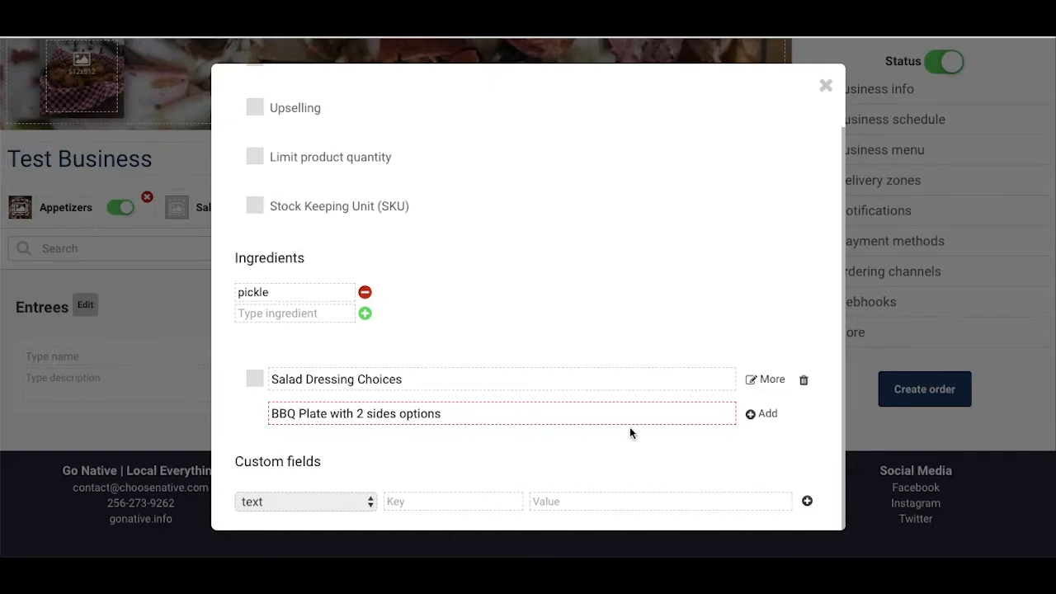
left_click(767, 415)
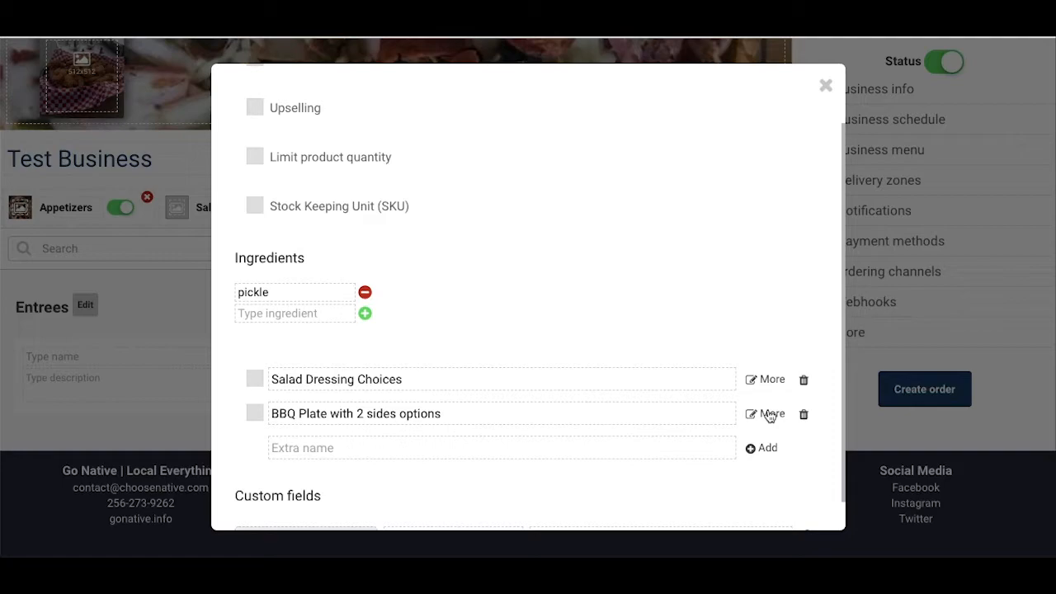
left_click(256, 420)
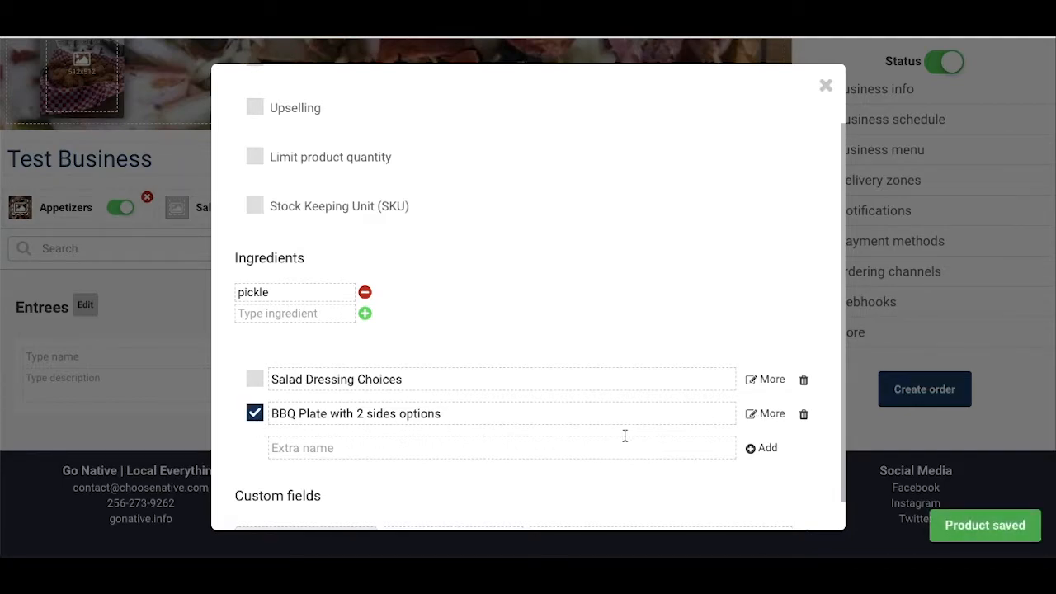
Step: In the BBQ Plate with 2 sides options extra, add an "Add On" option with the choice Add Slaw at .75
left_click(777, 414)
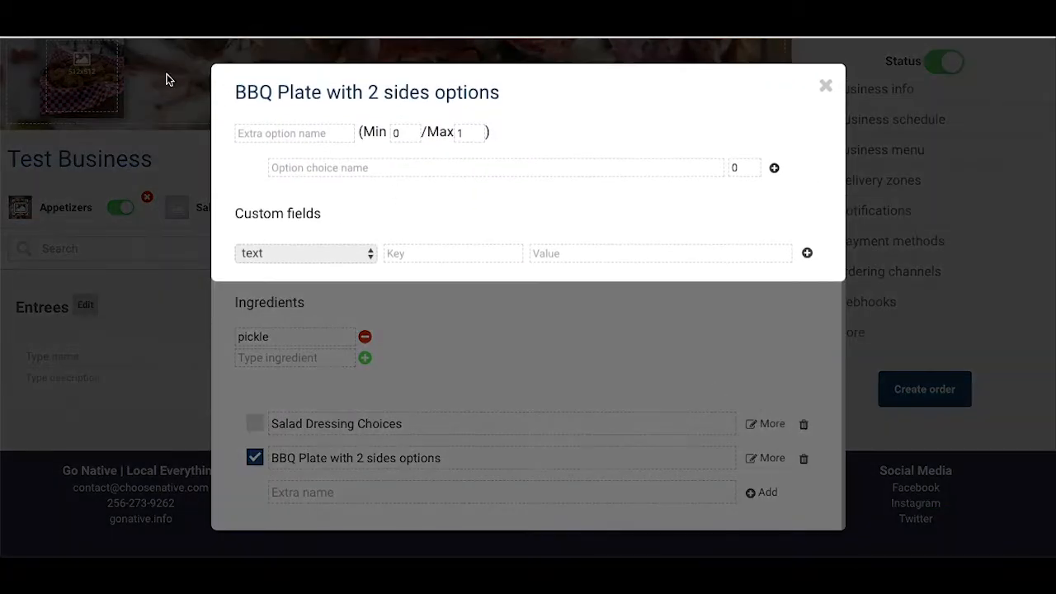
left_click(277, 136)
type("Add")
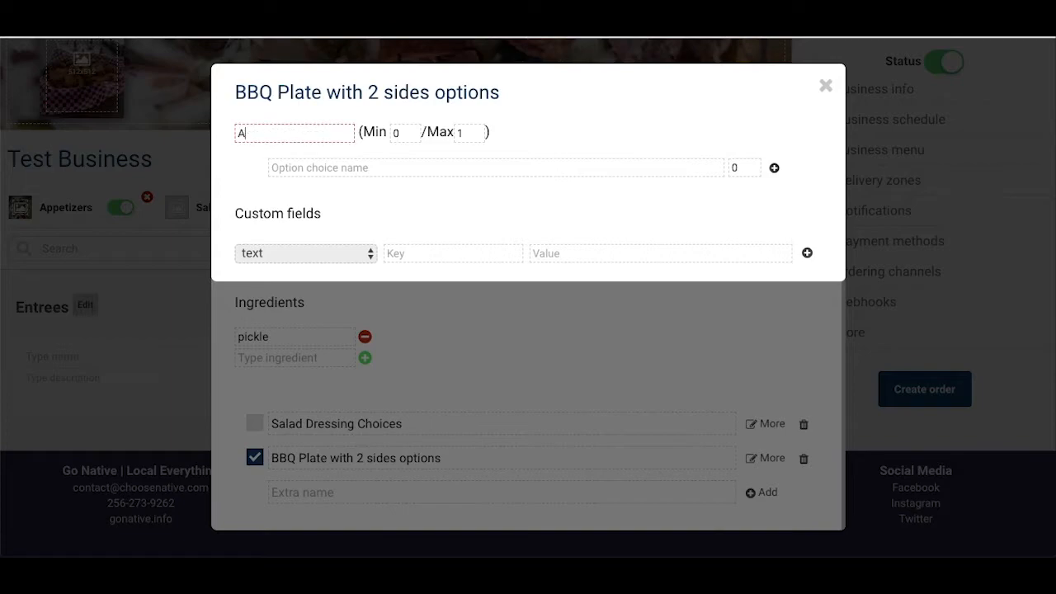
key("ctrl+a")
type("Add On")
key("Tab")
key("Tab")
key("Tab")
type("A")
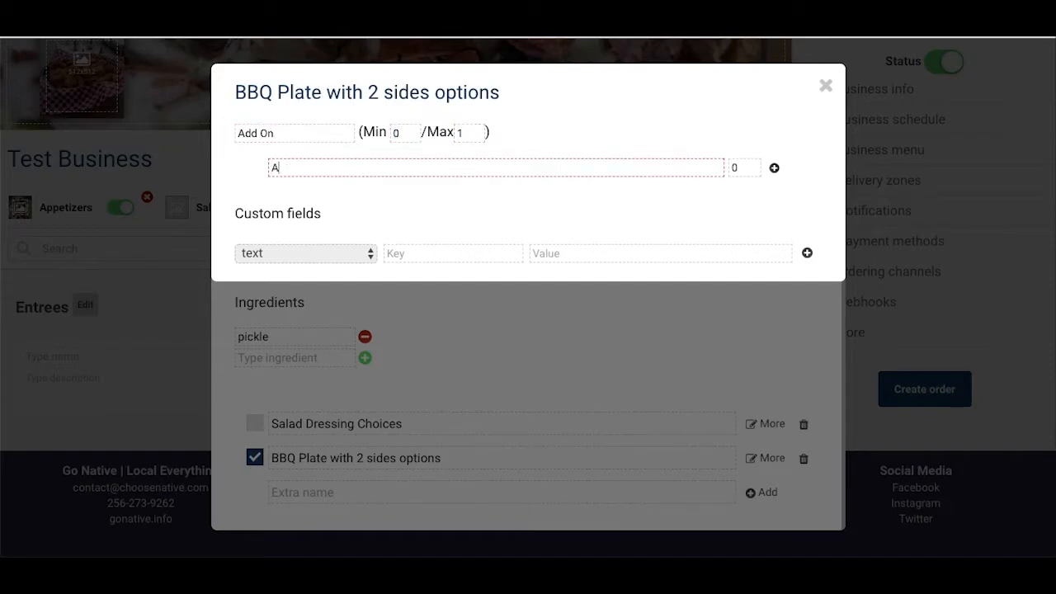
type("dd Slaw")
left_click(742, 168)
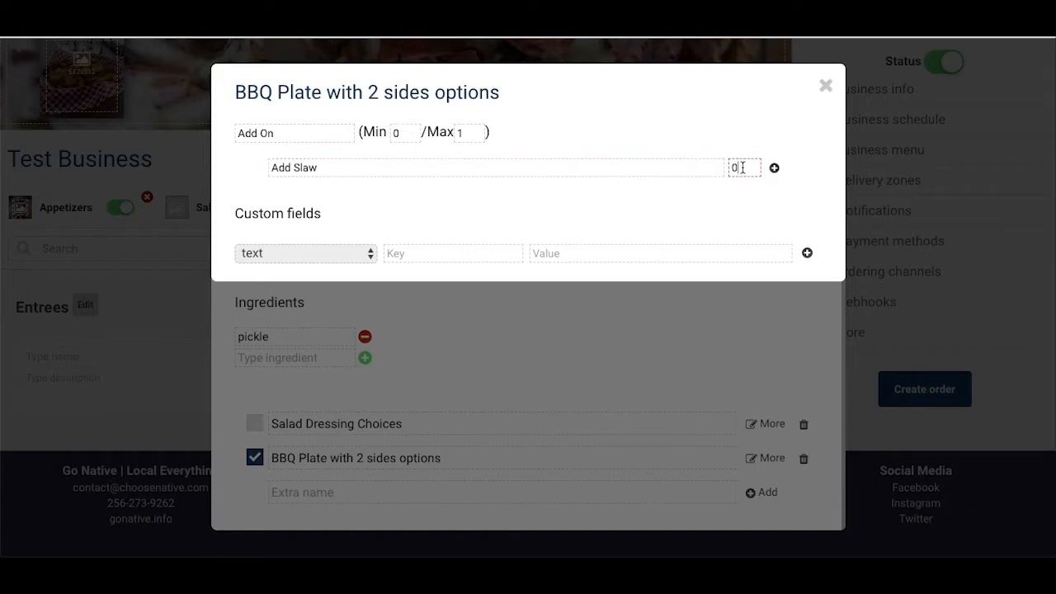
type(".75")
left_click(775, 170)
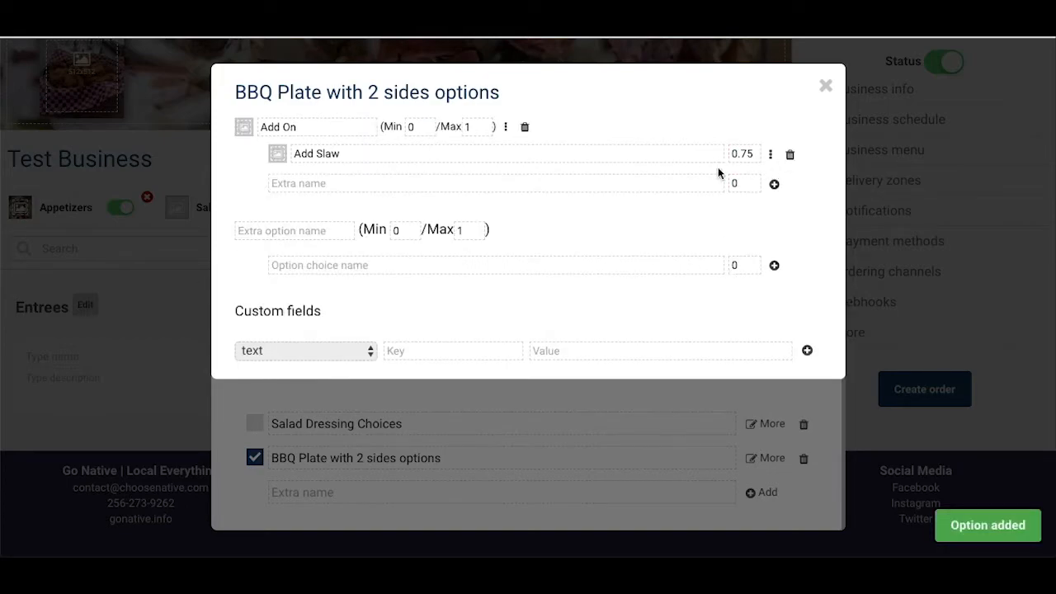
Step: Add a Sides option with minimum 2 and maximum 2, starting with the choice Baked Beans
left_click(326, 231)
type("Sides")
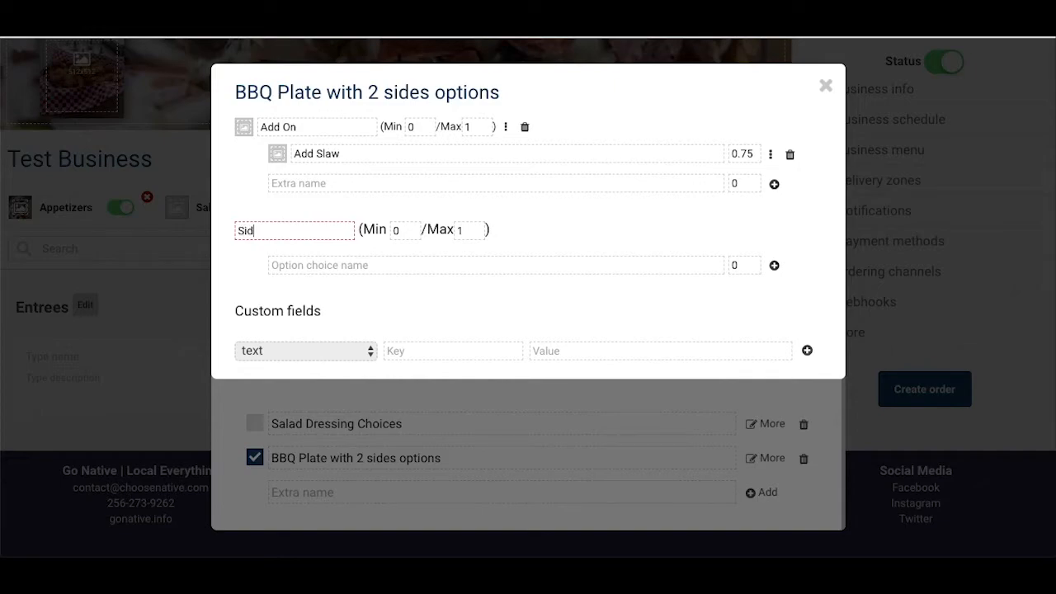
key("Tab")
type("2")
key("Tab")
type("2")
left_click(322, 261)
type("Baked Beans")
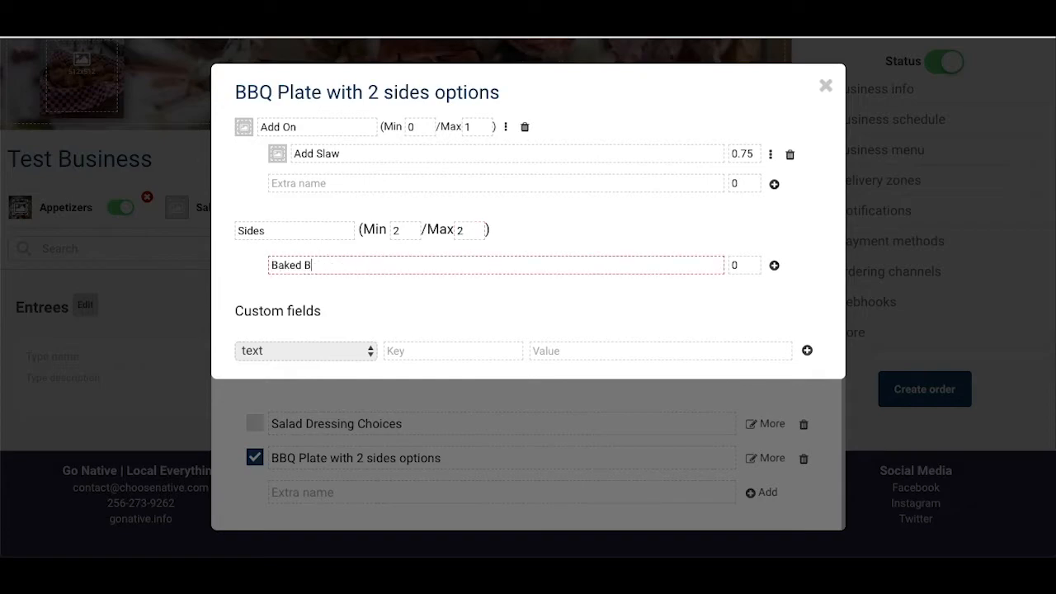
key("Return")
Step: Add Potato Salad, Fries, Onion Rings and Corn on the Cob as free choices under Sides
type("Potato Calad")
key("Return")
type("Fries")
key("Return")
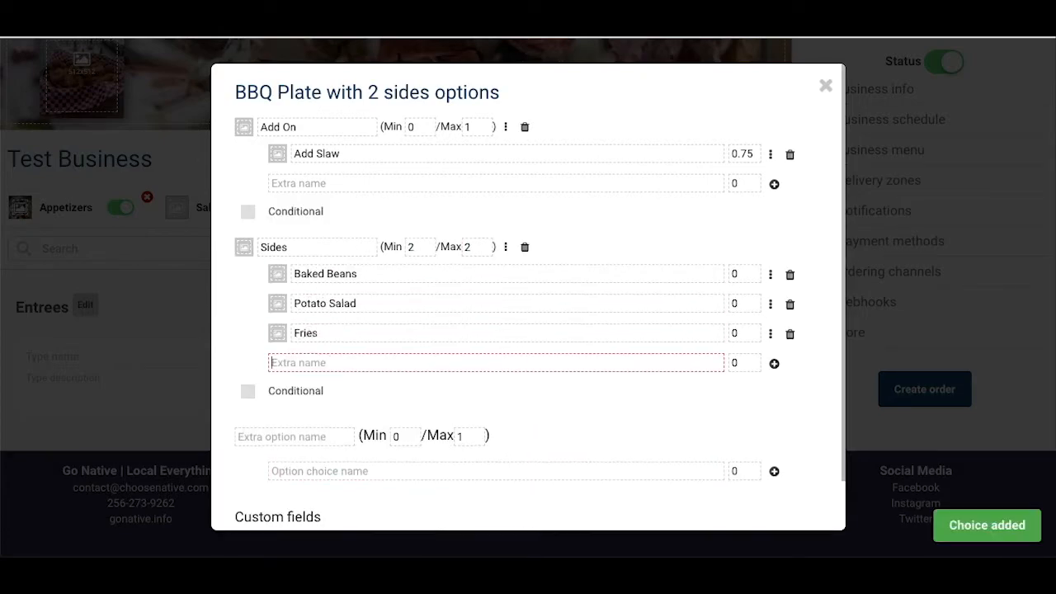
type("Onion Rings")
key("Return")
type("Corn on the Cob")
key("Return")
Step: Add Sweet Potato and Baked Potato to Sides at 1.00 each, and set the Sides minimum to 1
type("Sweet Potato")
key("Tab")
type("1")
key("Return")
type("Baked Potato")
key("Tab")
type("1")
key("Return")
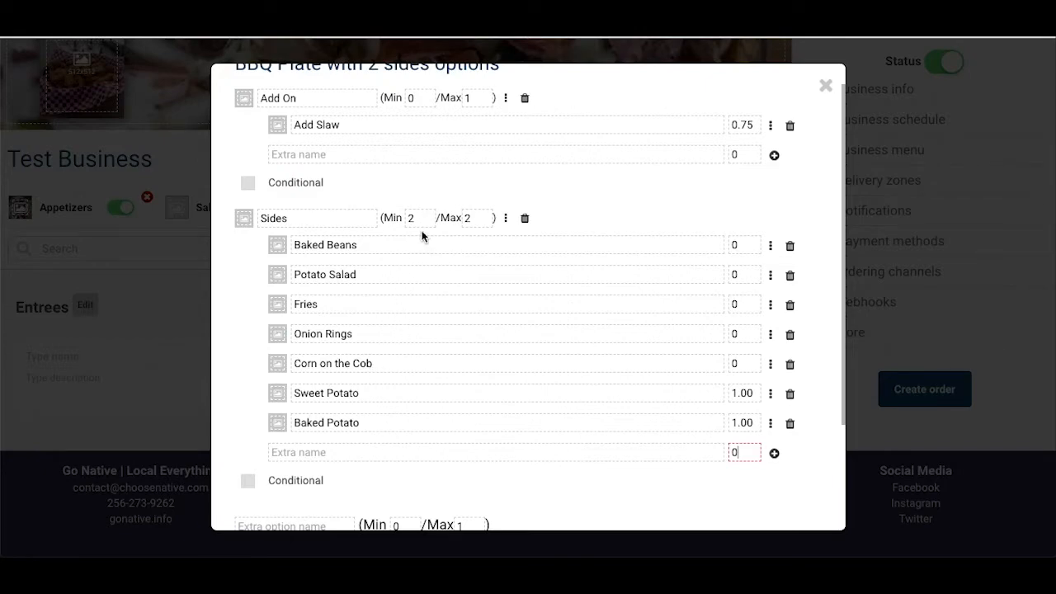
double_click(418, 218)
type("1")
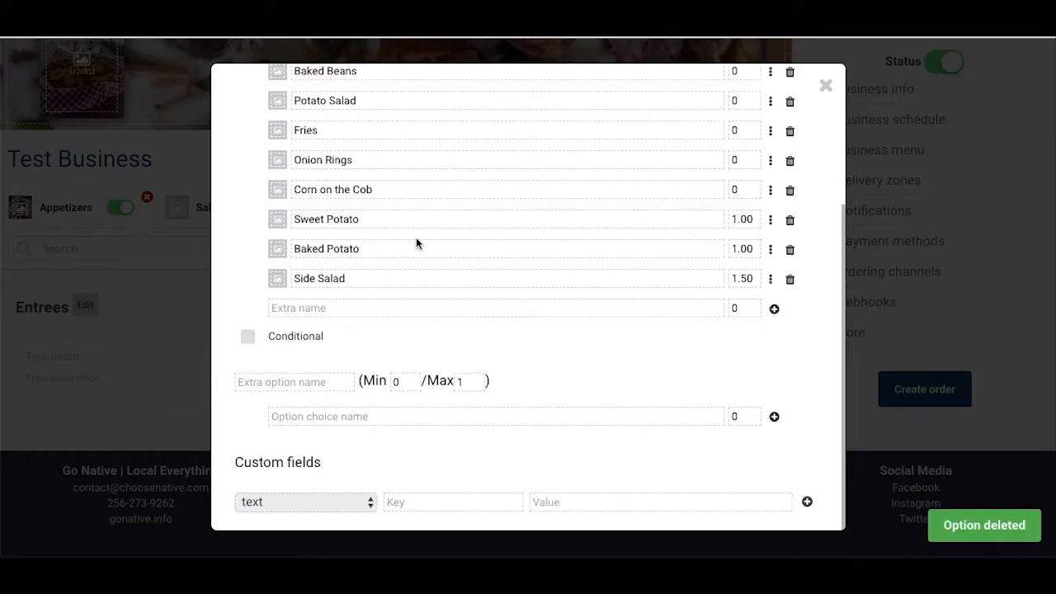
Step: Add a Dressing option with minimum 1 and maximum 1, starting with the choice Ranch
left_click(279, 382)
type("Dressing")
key("Tab")
type("1")
key("Tab")
key("Tab")
type("Ranch")
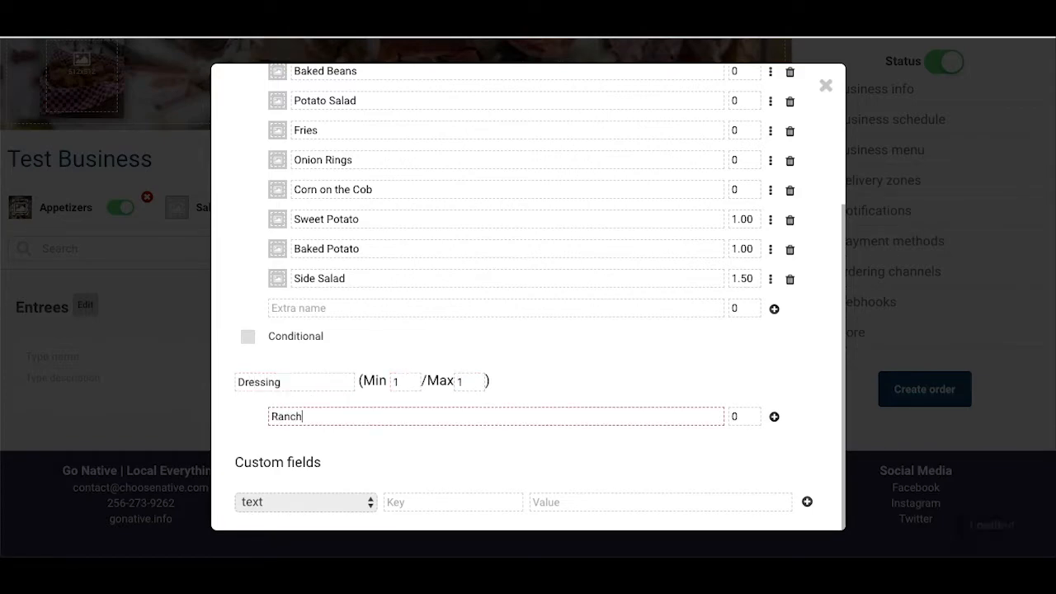
key("Return")
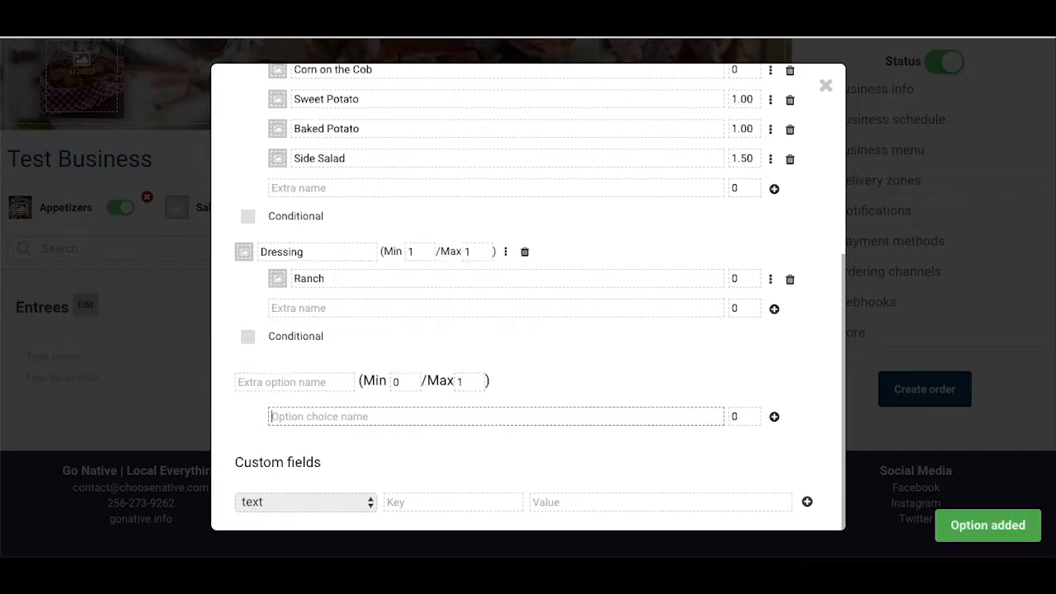
Step: Add Bleu Cheese and Italian as further choices under the Dressing option
left_click(322, 309)
type("Bleu Cheese")
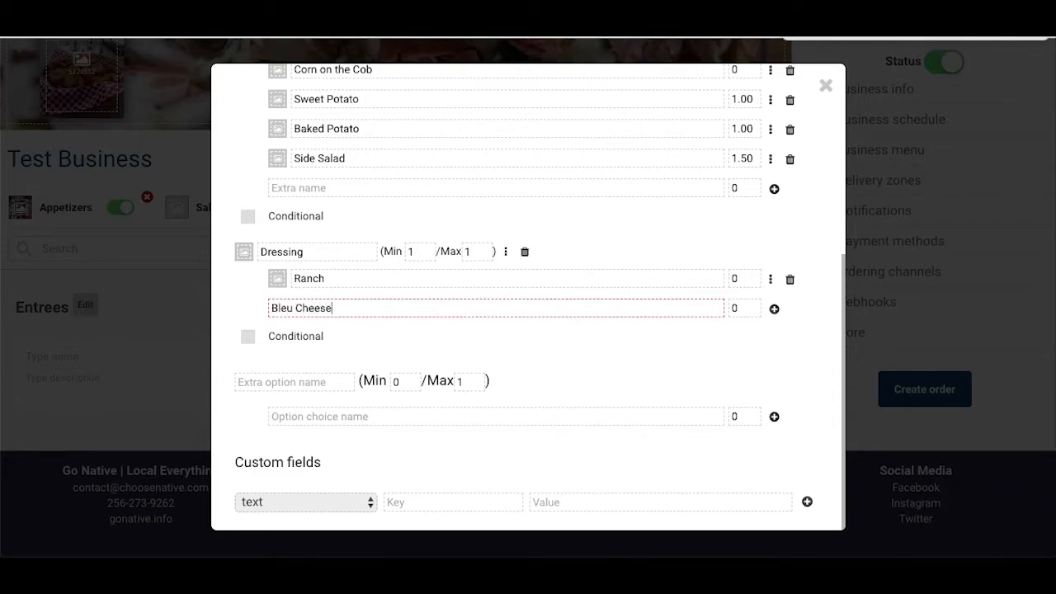
key("Return")
type("Italian")
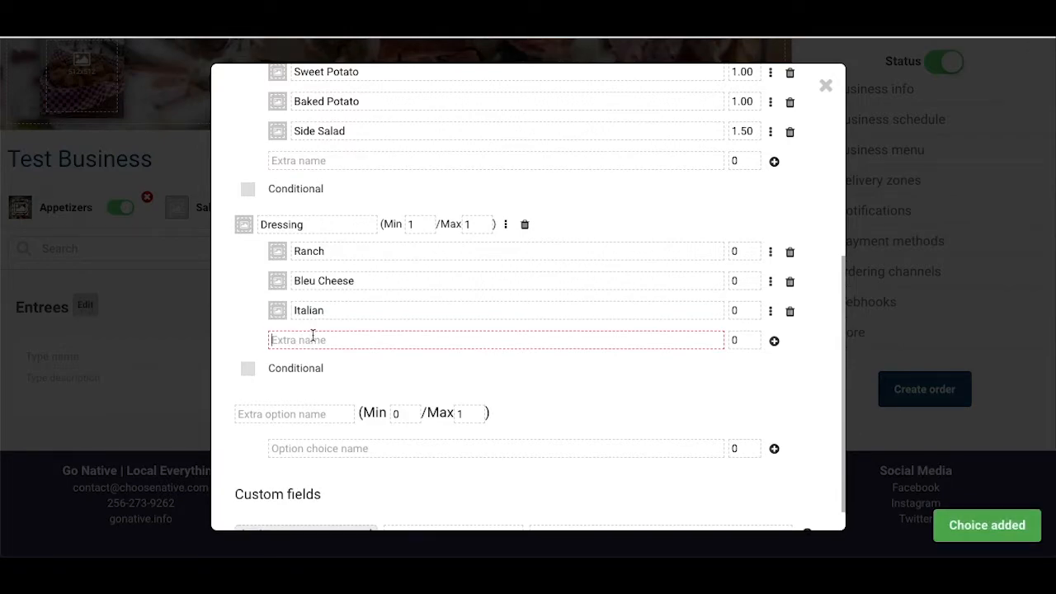
Step: Make the Dressing option conditional on the Side Salad choice of the Sides option
left_click(247, 368)
left_click(438, 397)
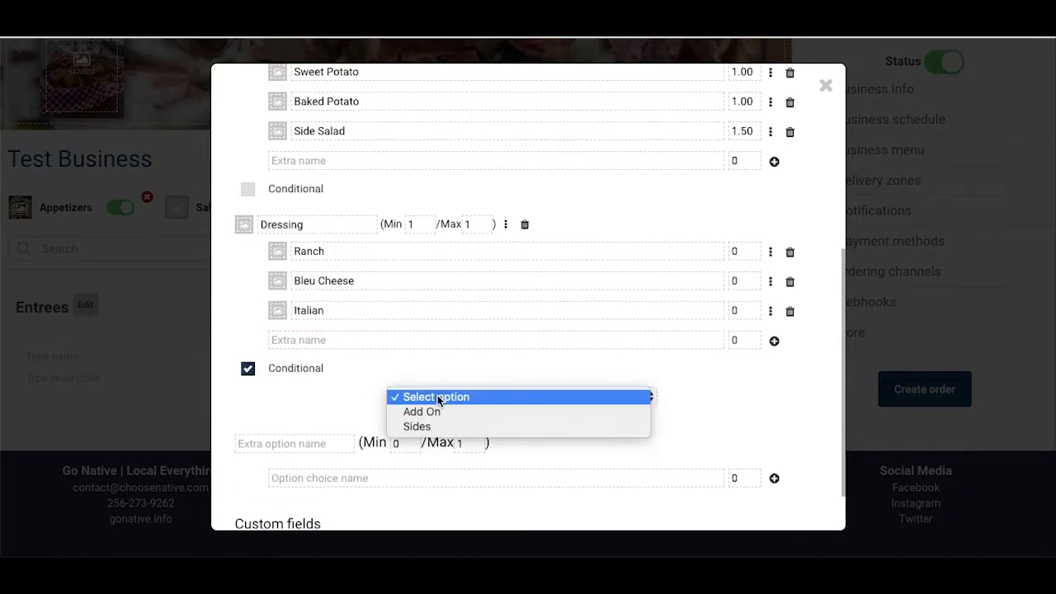
left_click(430, 426)
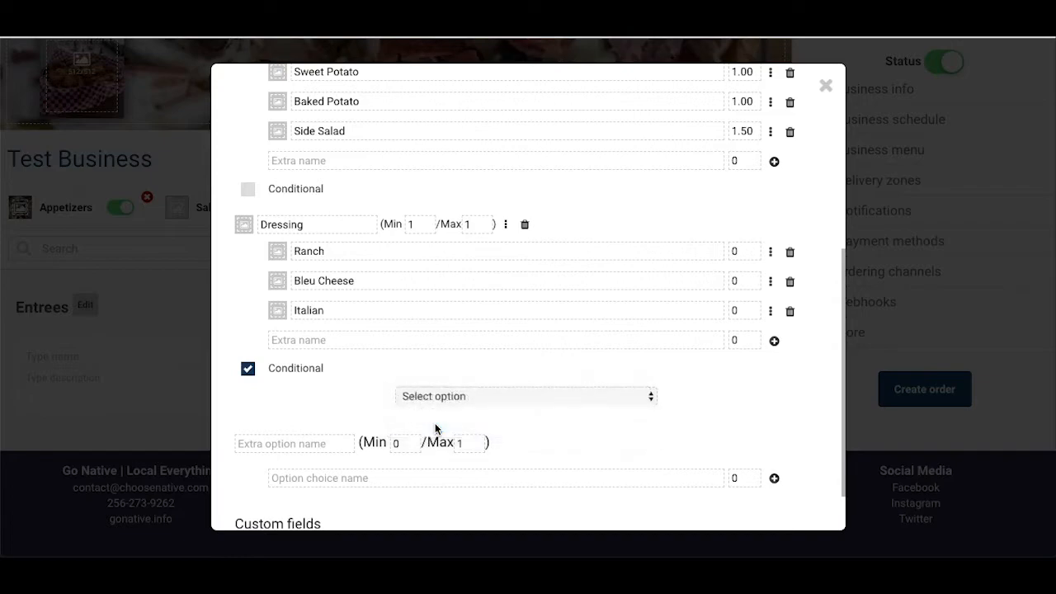
left_click(653, 397)
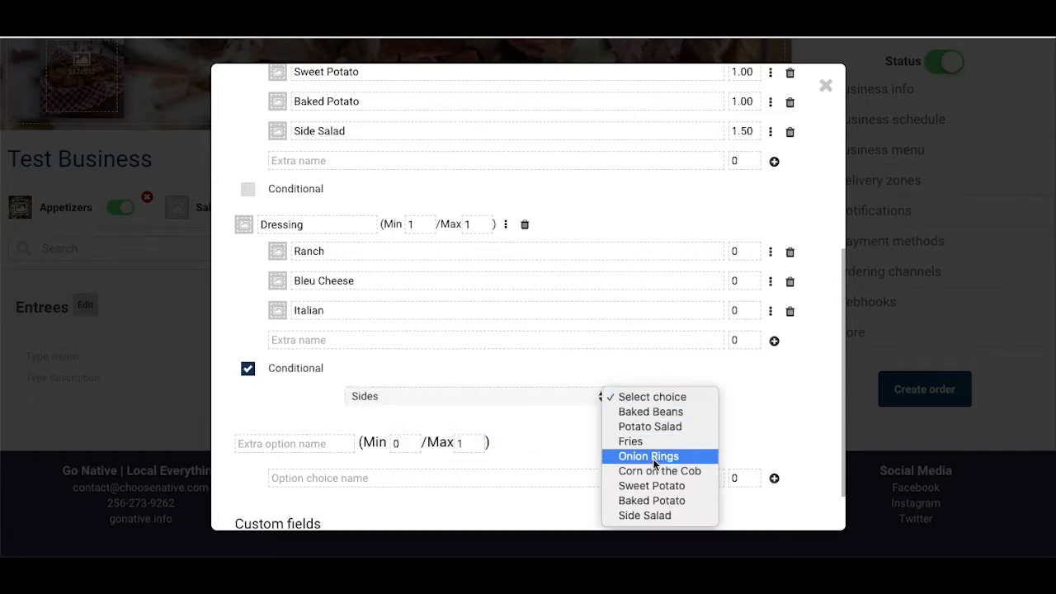
left_click(649, 516)
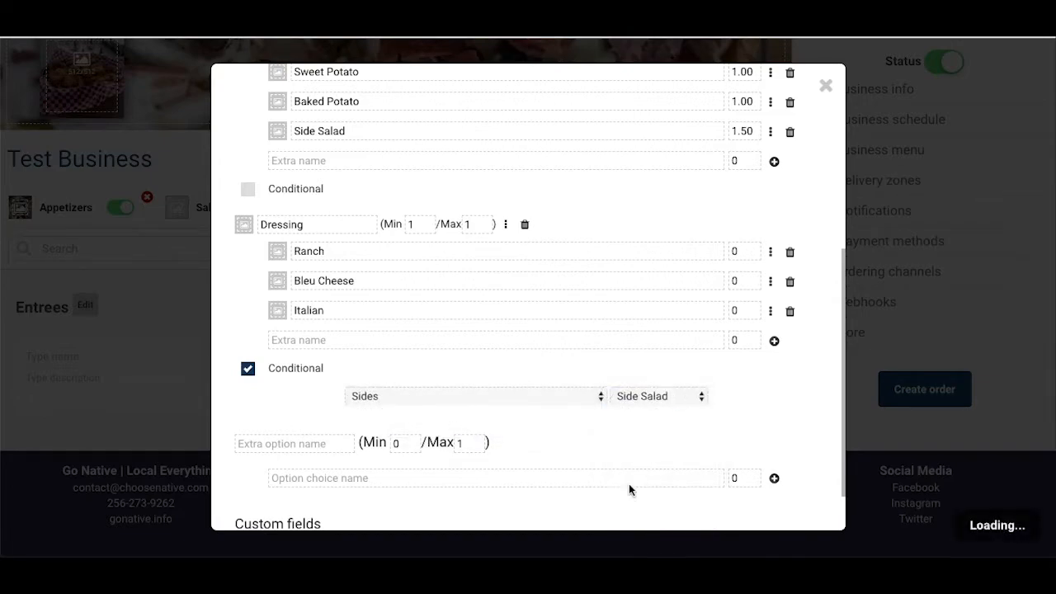
scroll(538, 360, "down", 1)
scroll(540, 359, "up", 1)
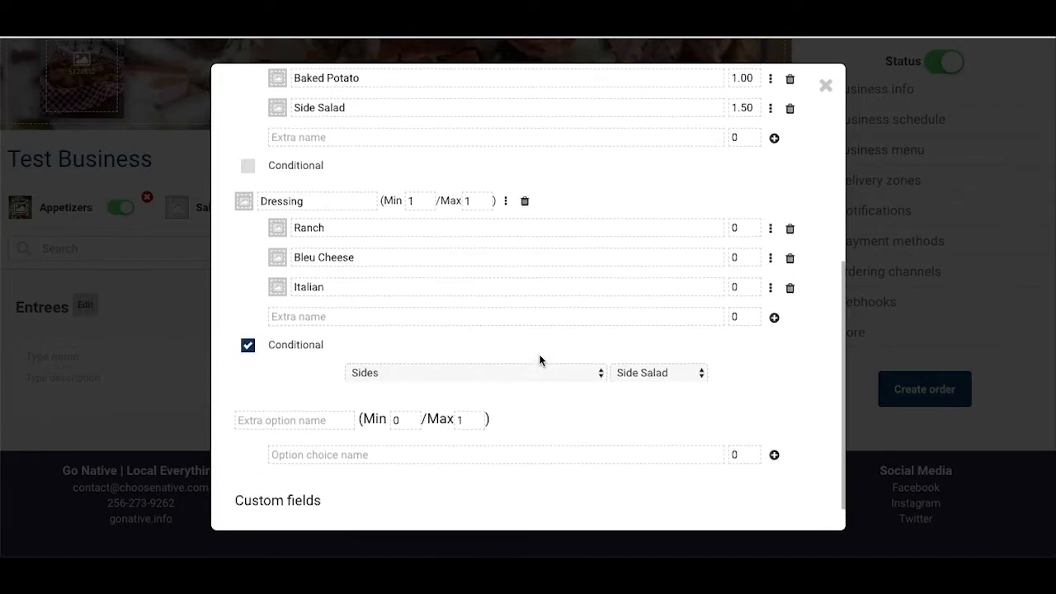
scroll(540, 355, "down", 1)
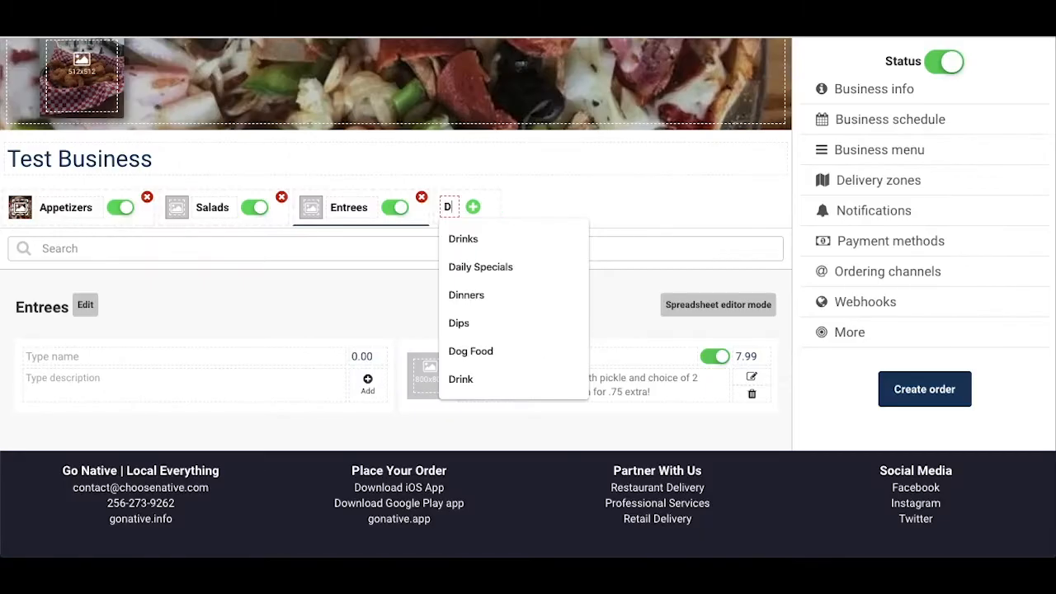
Step: Create a new menu category named Drinks
type("rinks")
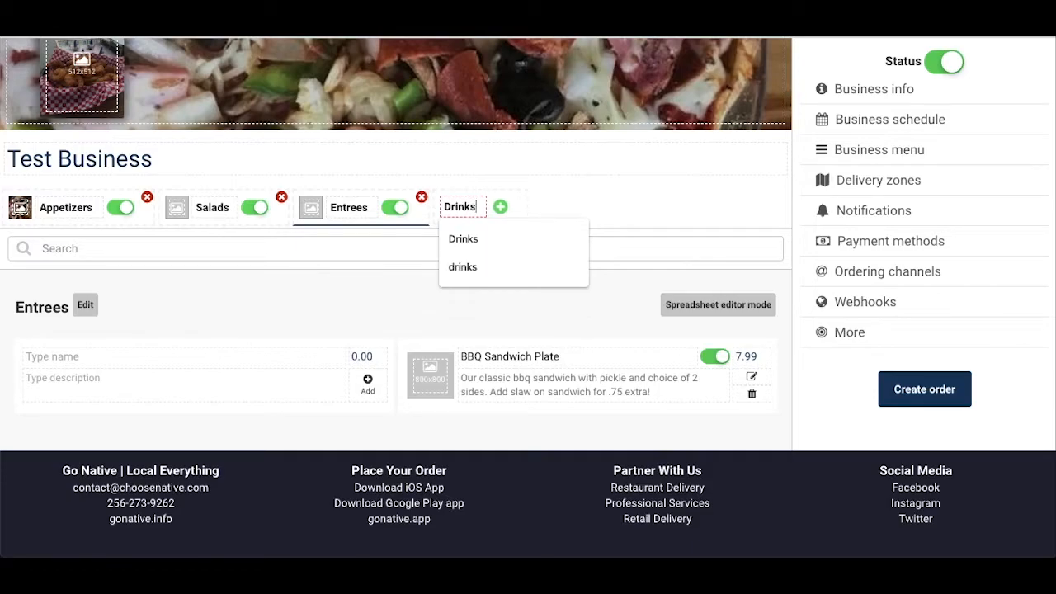
key("Return")
left_click(369, 283)
Step: Add the product Small Drink to the Drinks category at a price of 1.29
left_click(312, 352)
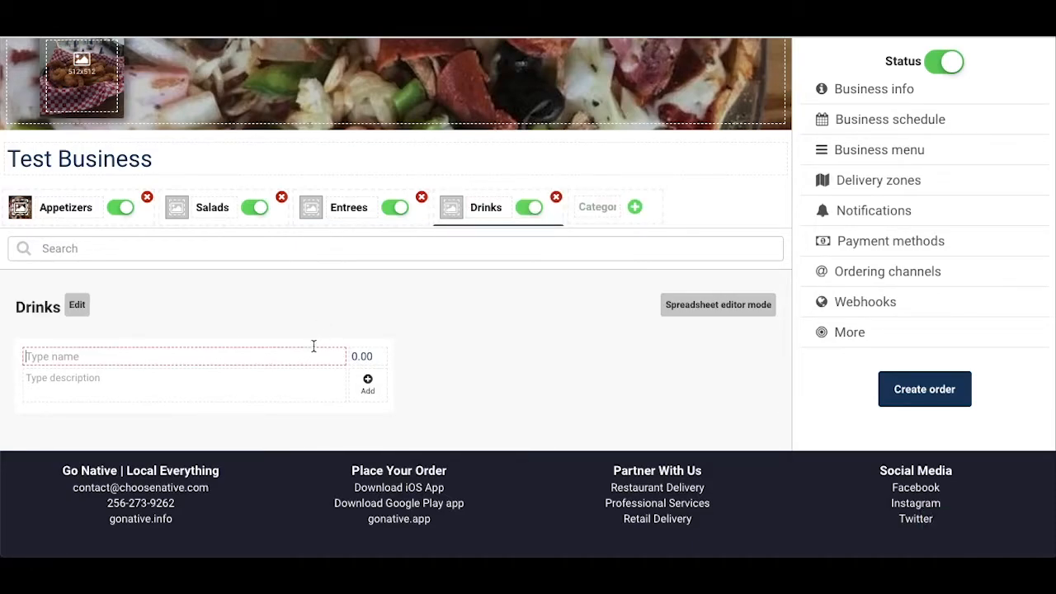
type("Small Drink")
key("Return")
Step: Add the product Medium Drink to the Drinks category at a price of 1.49
type("Mediu")
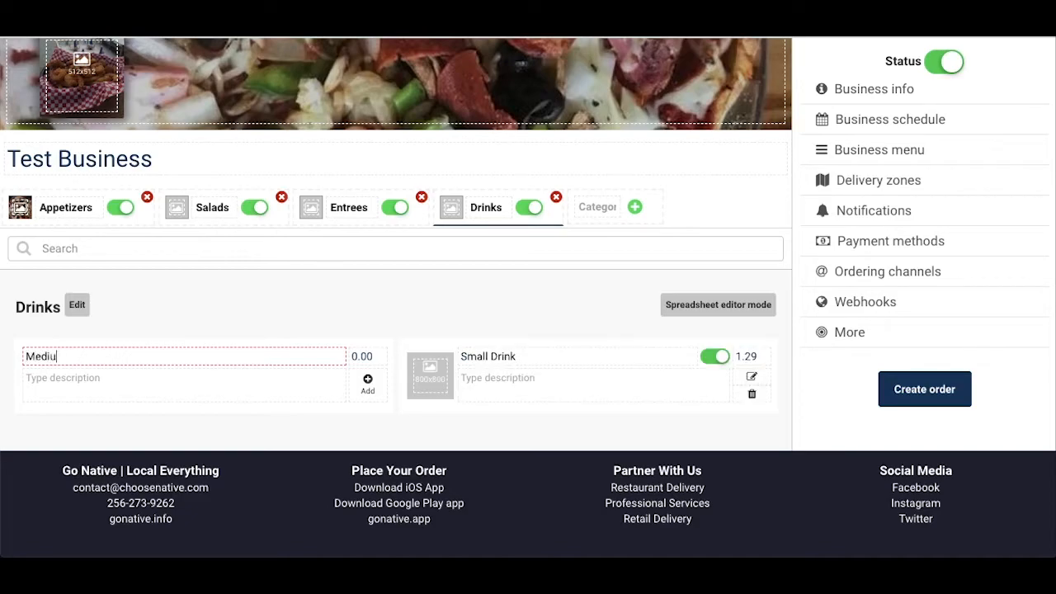
type("m Drink")
key("Tab")
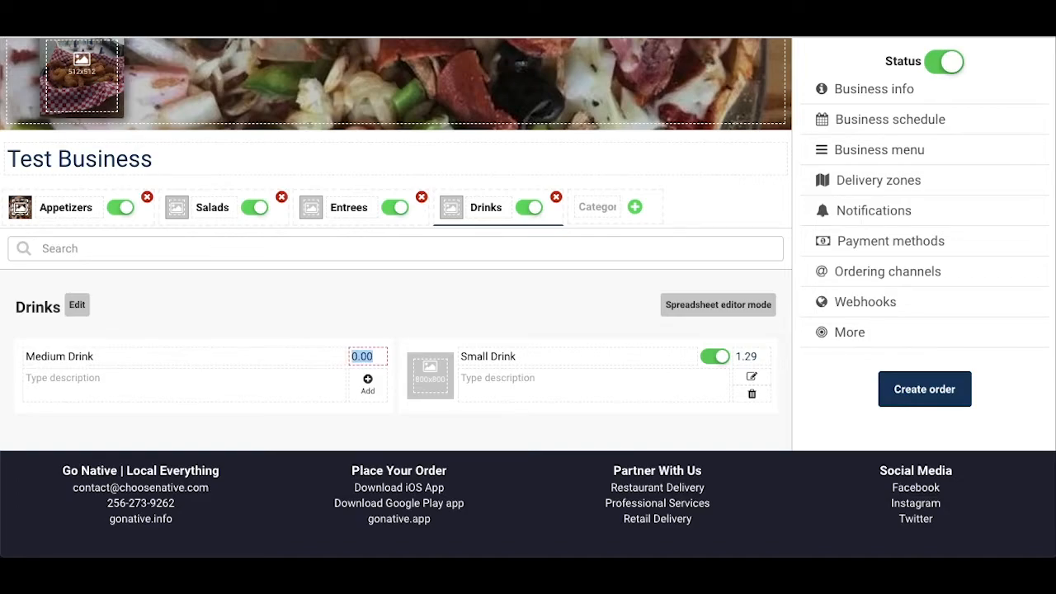
type("1.49")
key("Return")
Step: Add the product Large Drink to the Drinks category at a price of 1.89
left_click(252, 361)
type("Large Drink")
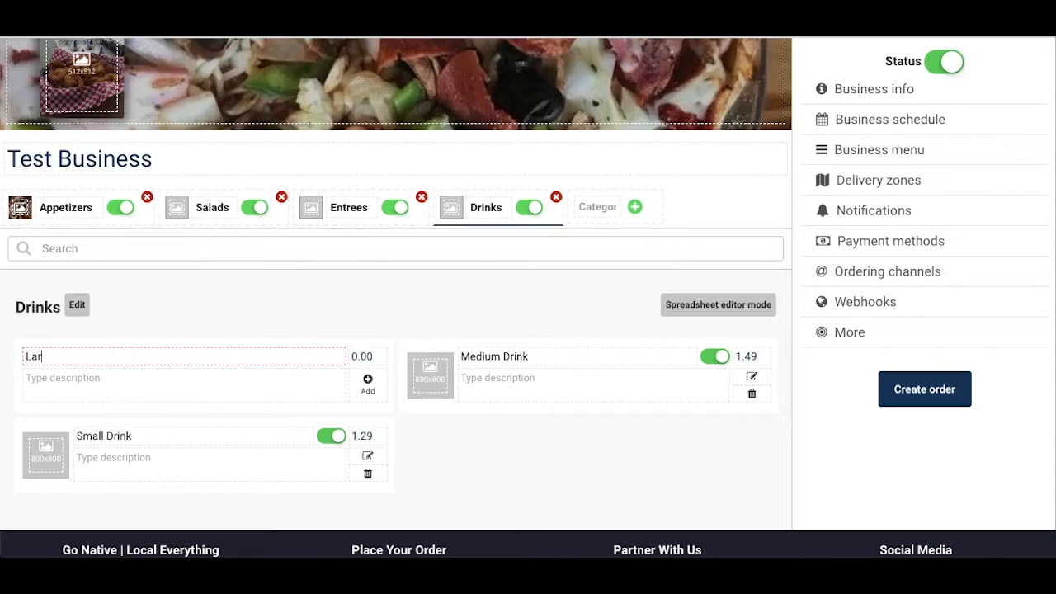
key("Tab")
type("1.89")
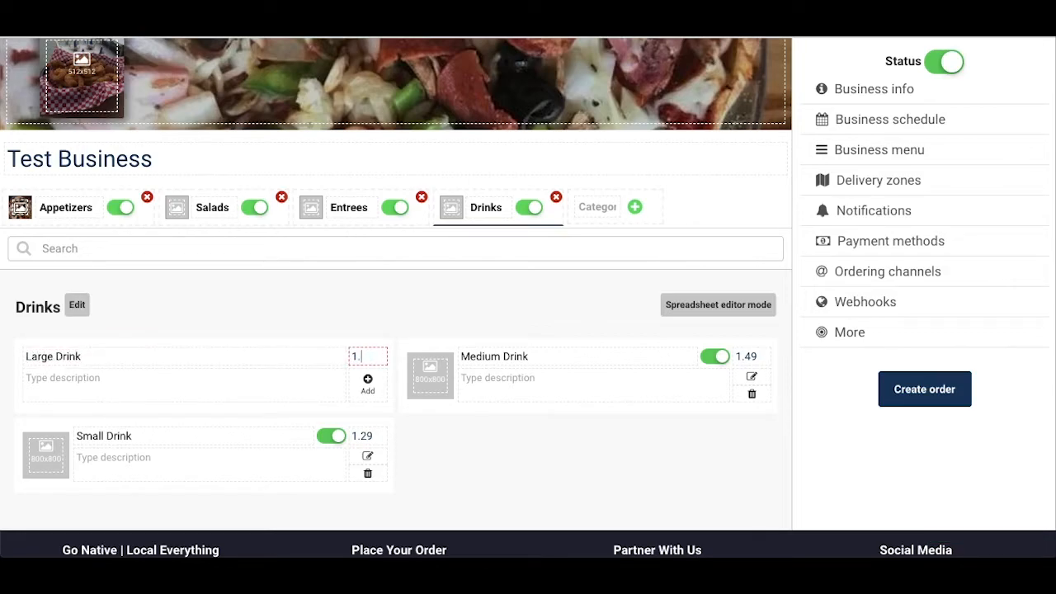
key("Return")
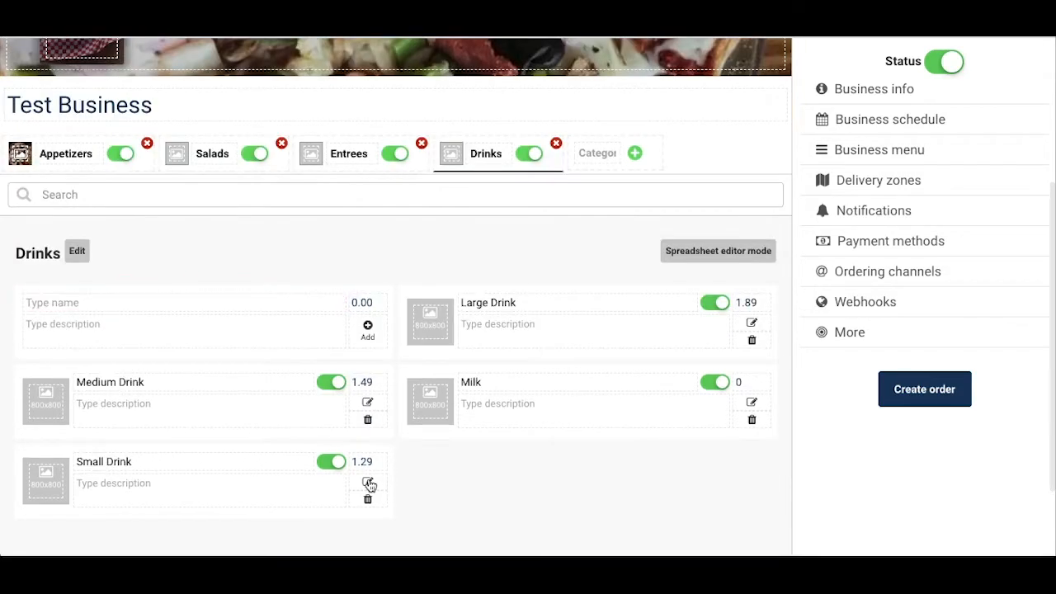
Step: In Small Drink's product settings, add an extra named Beverage Option and enable it for this product
left_click(368, 481)
scroll(574, 395, "down", 2)
left_click(462, 413)
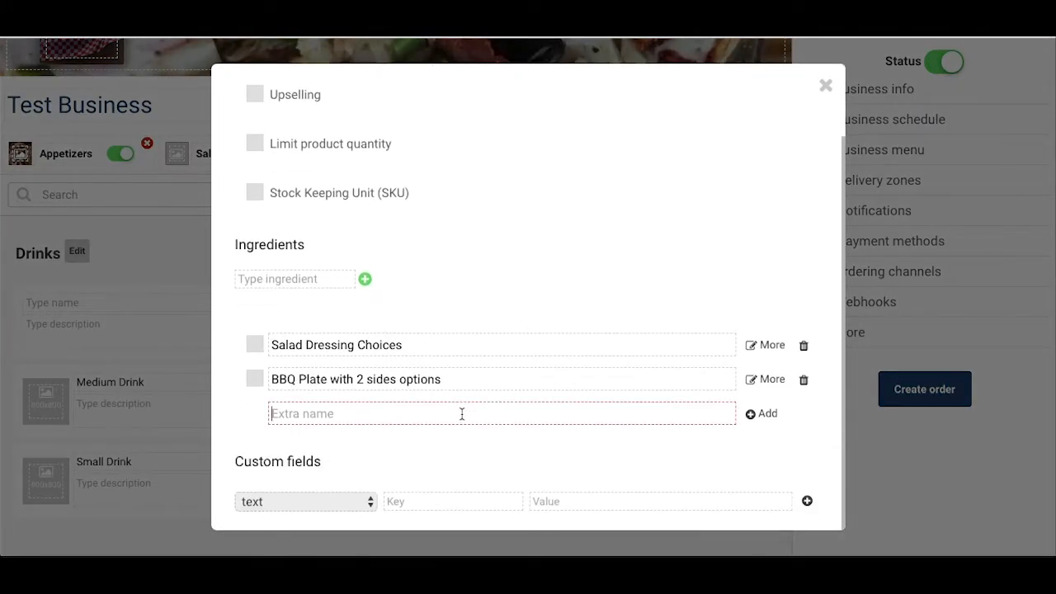
type("Beverage Option")
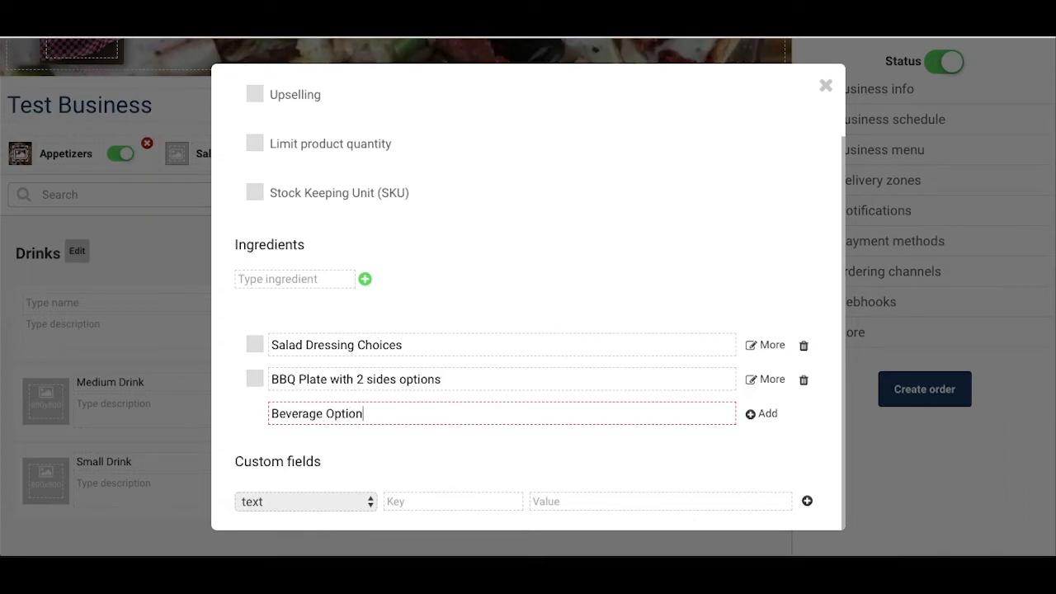
key("Return")
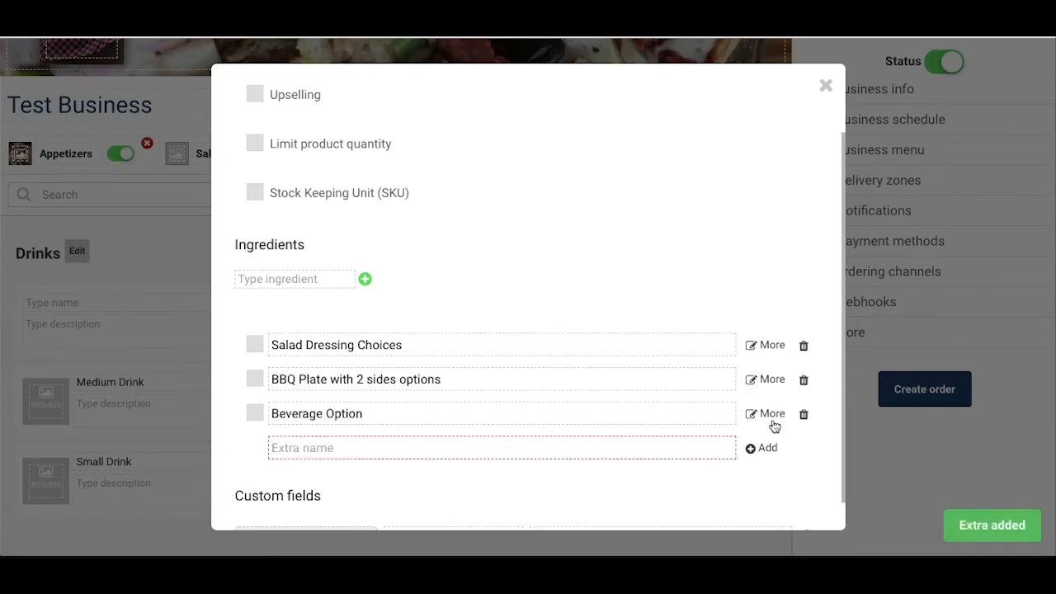
left_click(250, 419)
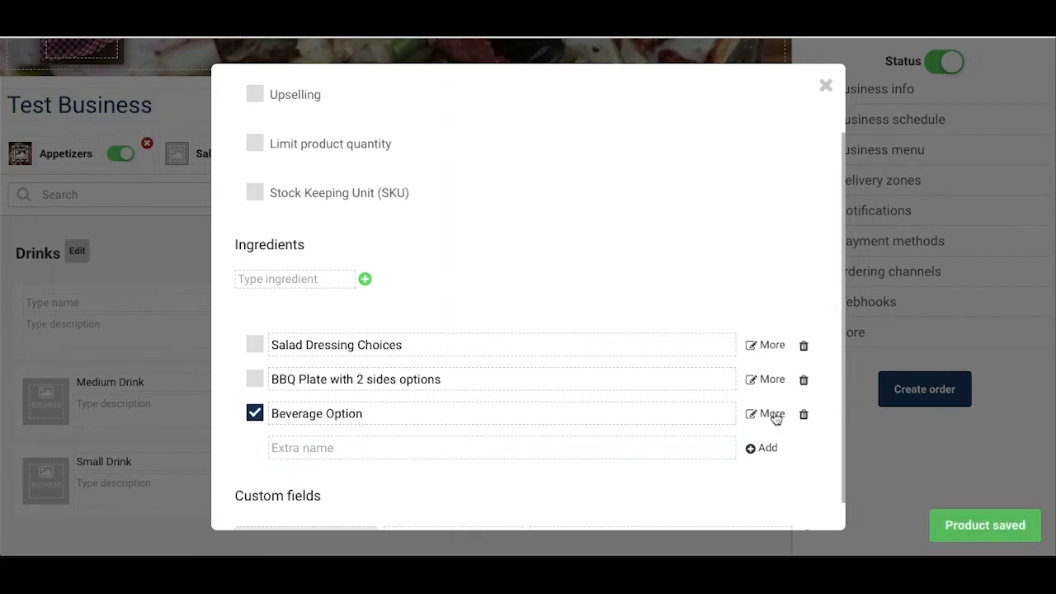
Step: In the Beverage Option extra, add a "Choice" option with minimum 1 and maximum 1, starting with Coca Cola
left_click(770, 415)
left_click(295, 132)
type("Choice")
key("Tab")
type("1")
key("Tab")
key("Tab")
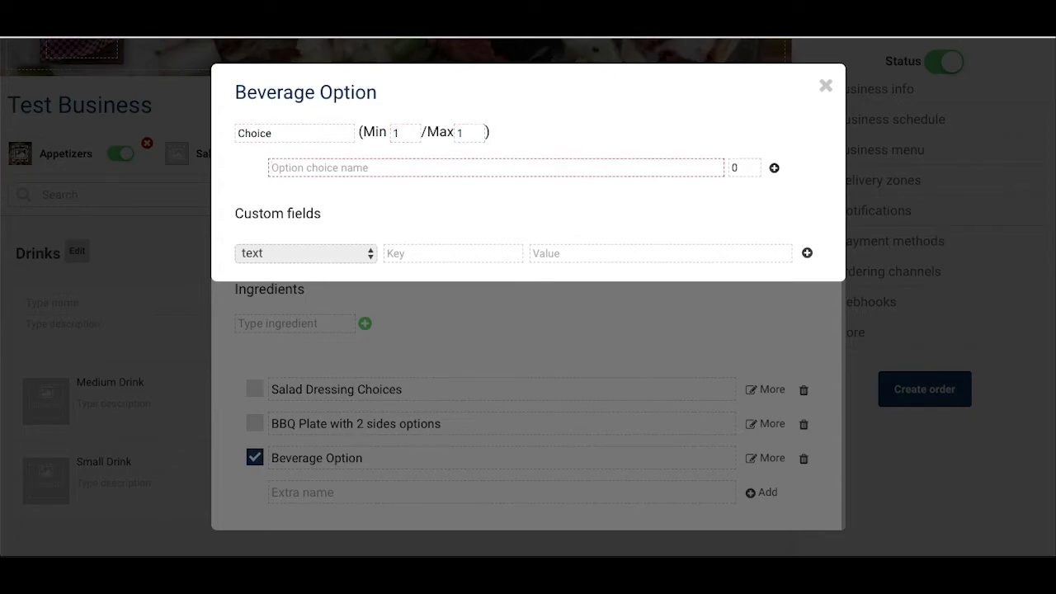
type("Coca Cola")
key("Return")
Step: Add Dr. Pepper, Sprite, Fanta, Sweet Tea, Unsweet Tea and Lemonade as beverage choices, and close Small Drink's settings
left_click(297, 183)
type("Dr. Pepper")
key("Return")
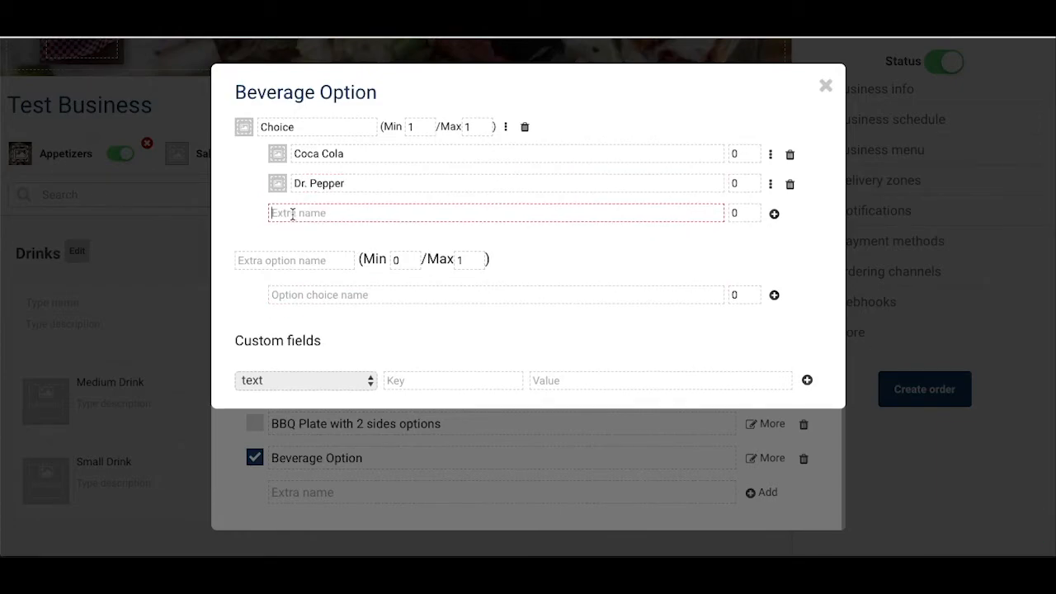
type("Sprite")
key("Return")
type("Fanta")
key("Return")
type("Sweet Tea")
key("Return")
type("Unsweet Tea")
key("Return")
type("Lemon")
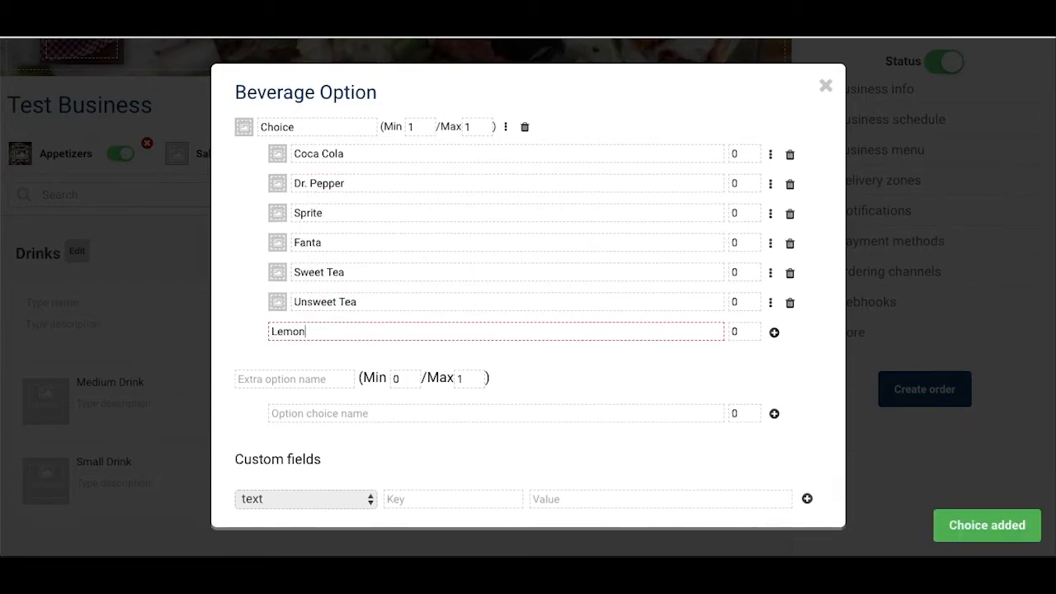
type("ade")
key("Return")
left_click(166, 206)
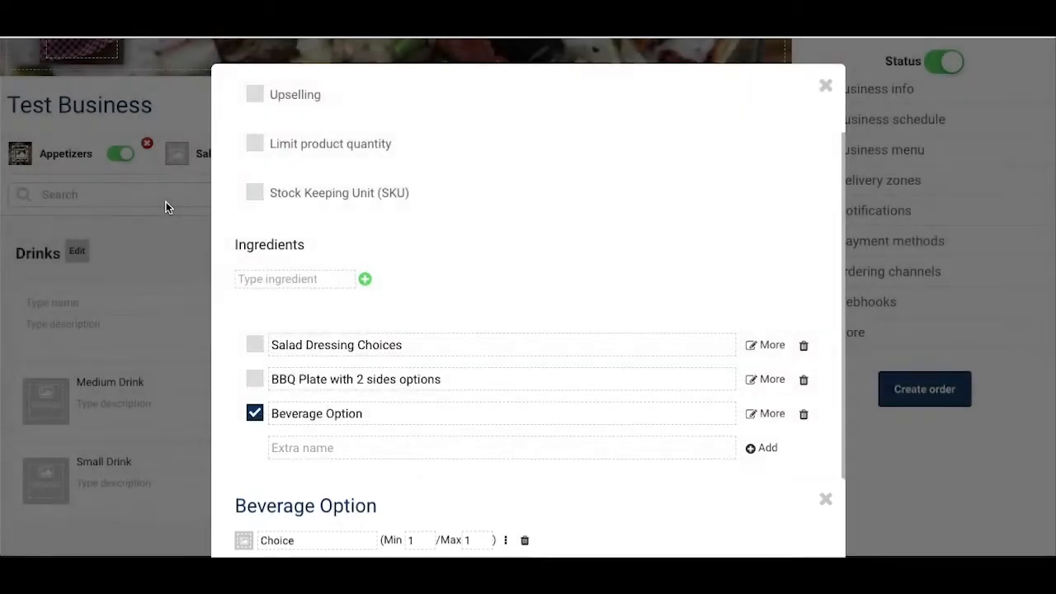
left_click(178, 430)
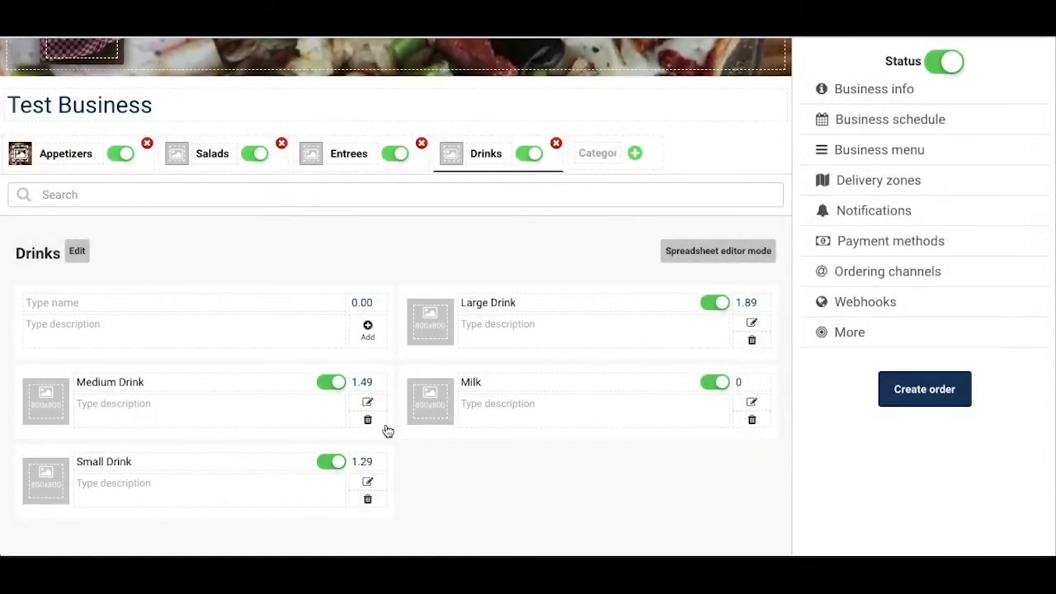
Step: Enable the Beverage Option extra for Medium Drink and Large Drink in their product settings
left_click(368, 402)
left_click(255, 500)
left_click(195, 440)
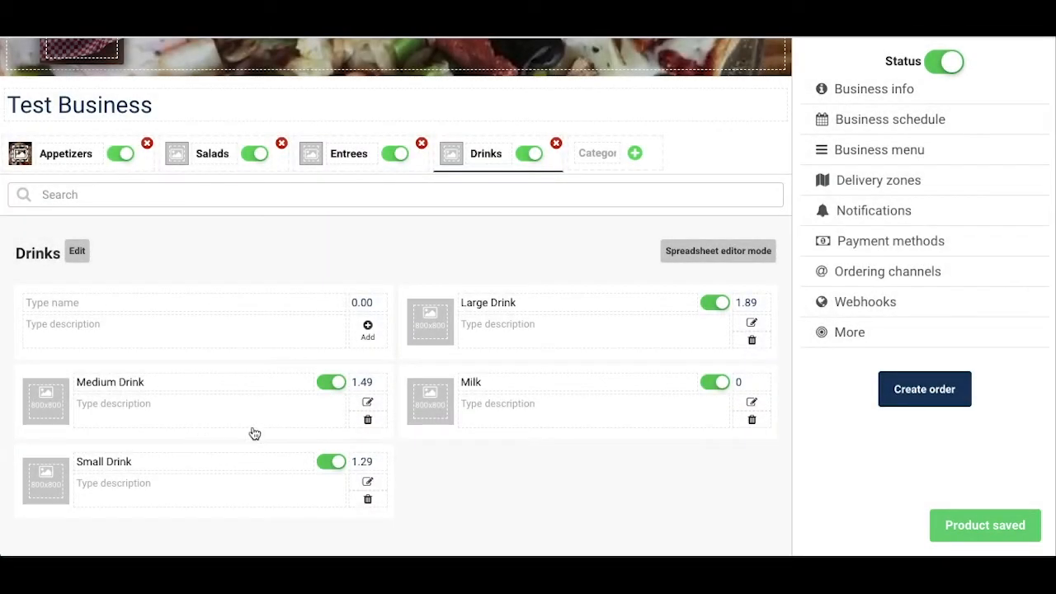
left_click(751, 323)
scroll(504, 366, "down", 2)
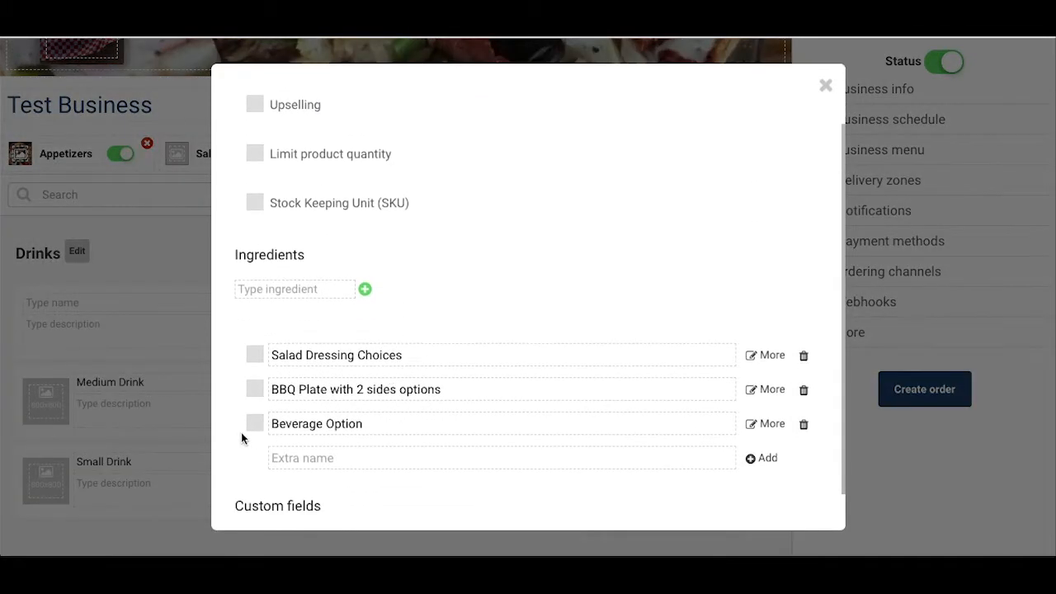
left_click(255, 426)
left_click(166, 320)
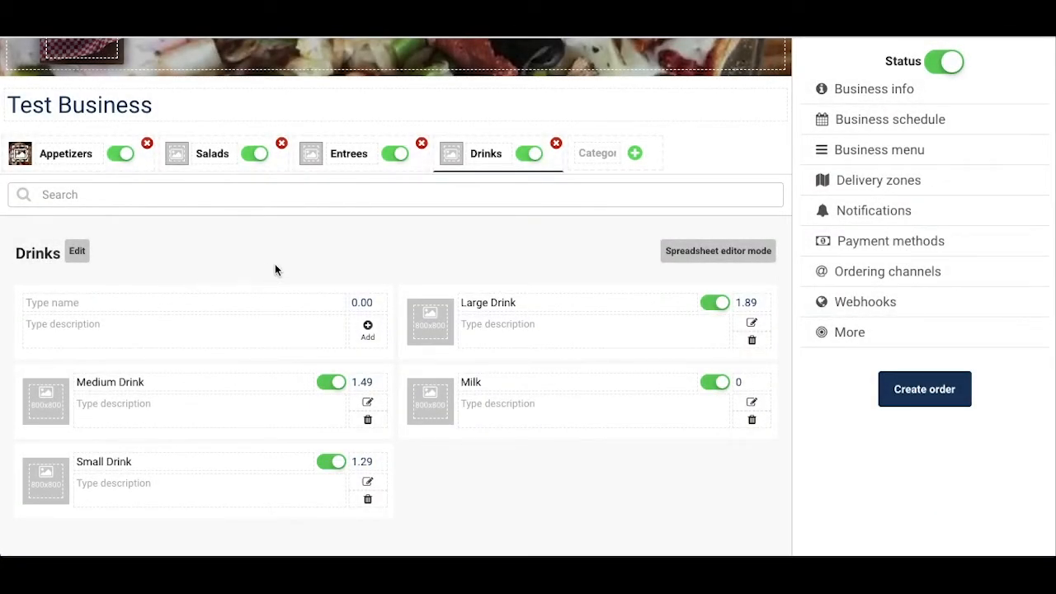
Step: Add a new menu category named Pizzas
scroll(274, 266, "up", 1)
left_click(605, 220)
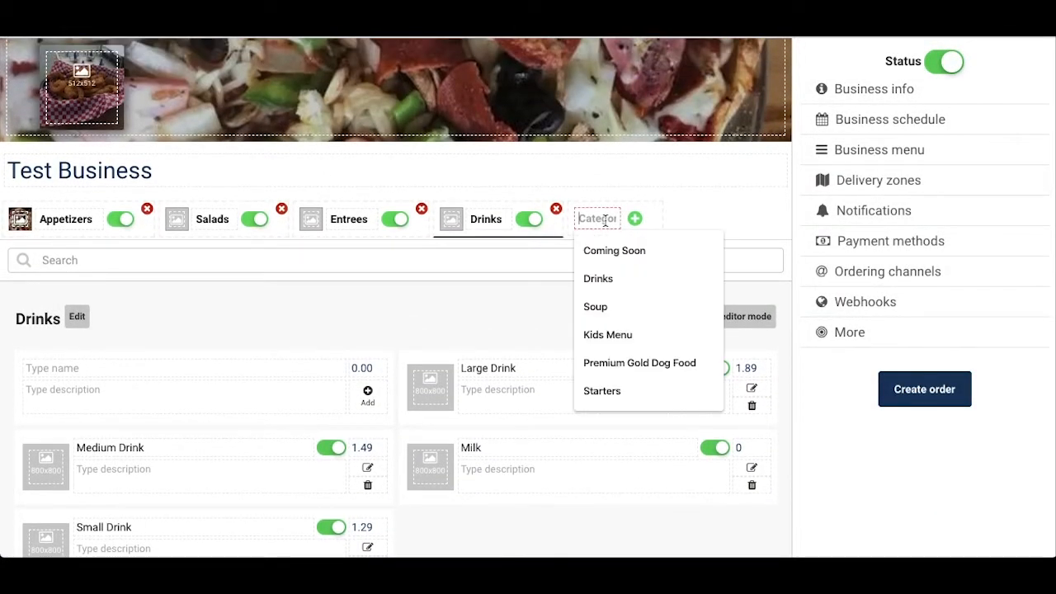
type("Pizzas")
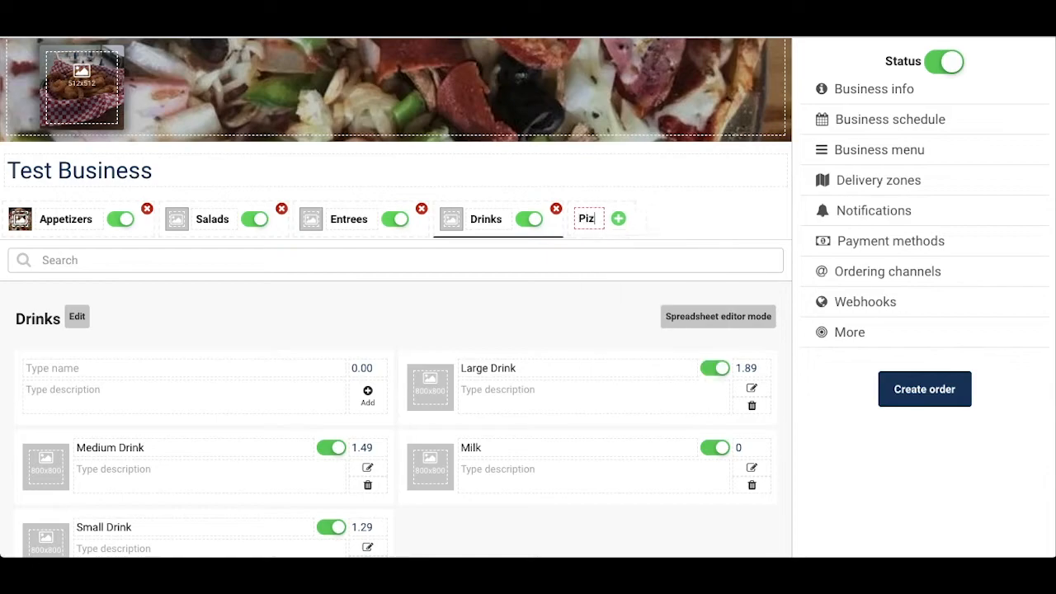
Step: Add the products Large 1 Topping Pizza, Medium 1 Topping Pizza and Personal 1 Topping Pizza to the Pizzas category
left_click(105, 406)
type("Large 1 Topping Pizza")
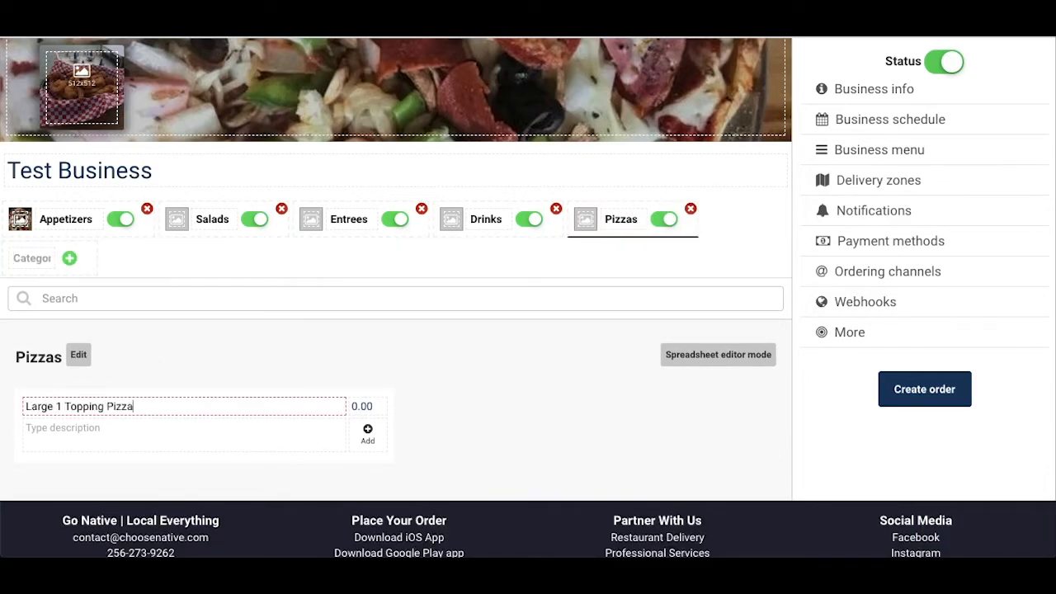
key("Return")
type("Medium 1 Topping Pizza")
key("Return")
type("Personal 1 Topping Pizza")
key("Return")
Step: Set the 1 topping pizza prices to 12.99 for Large, 9.99 for Medium and 6.99 for Personal
scroll(755, 388, "down", 1)
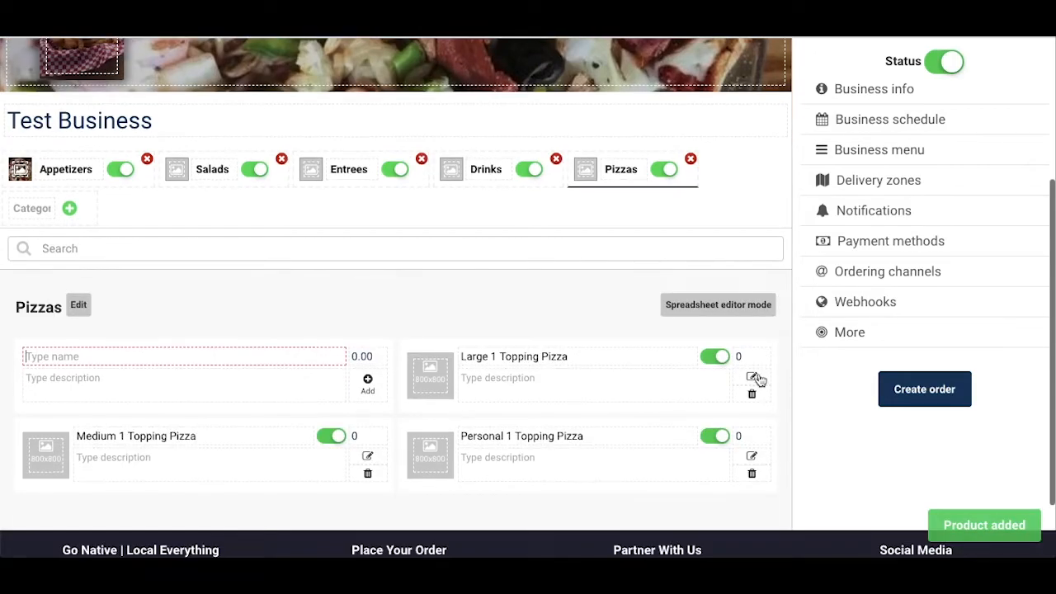
left_click(756, 362)
type("12.99")
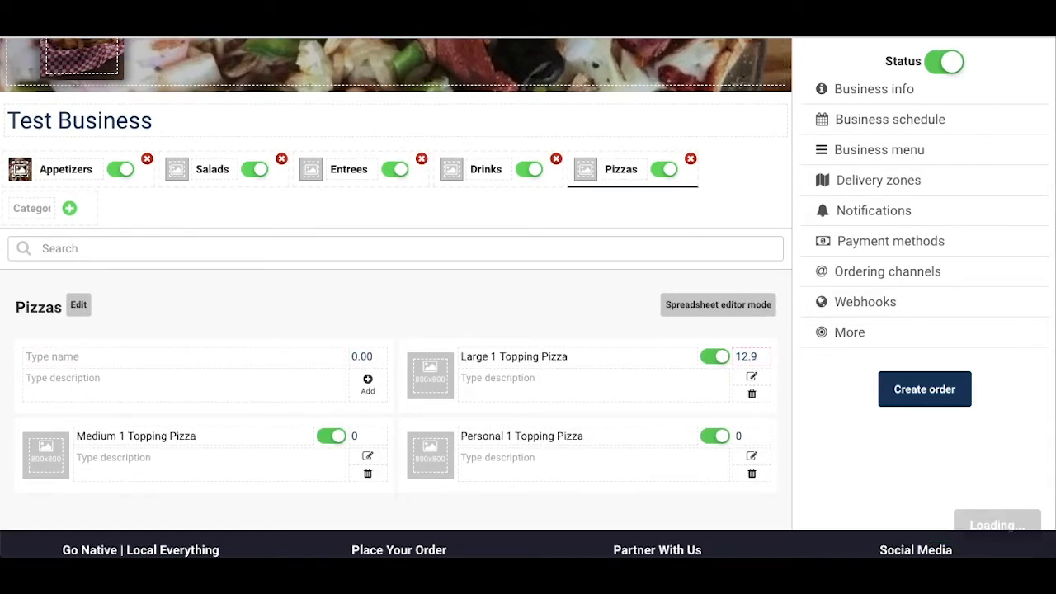
left_click(367, 436)
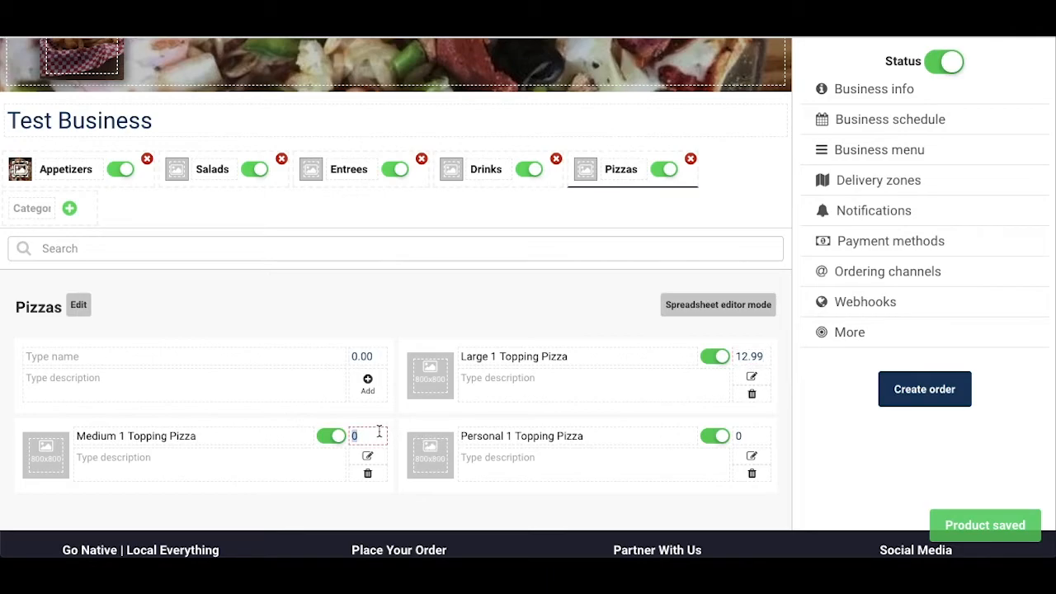
type("9.99")
key("Tab")
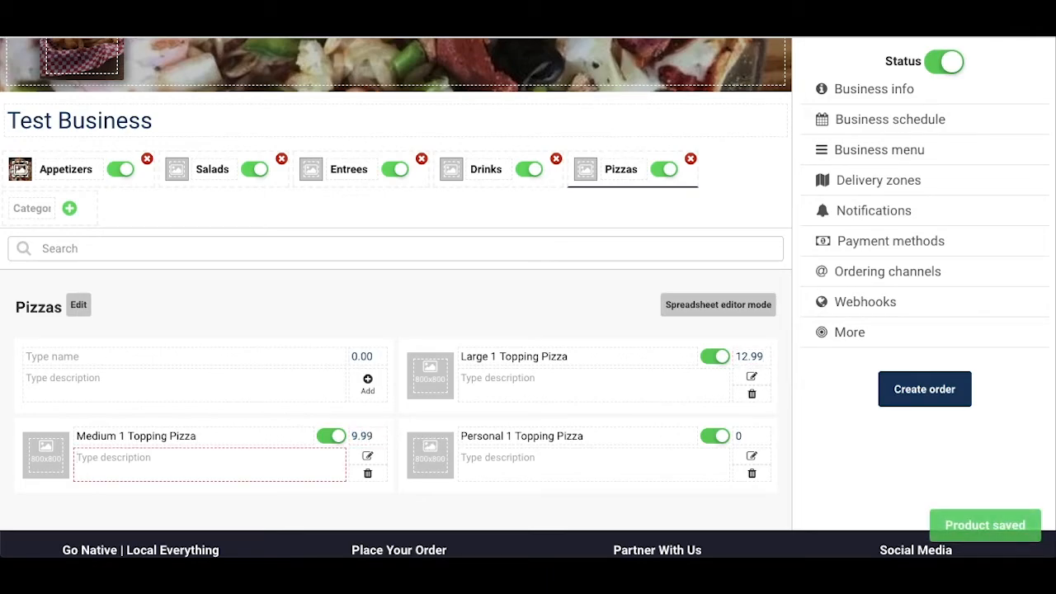
left_click(758, 432)
key("BackSpace")
type("6.99")
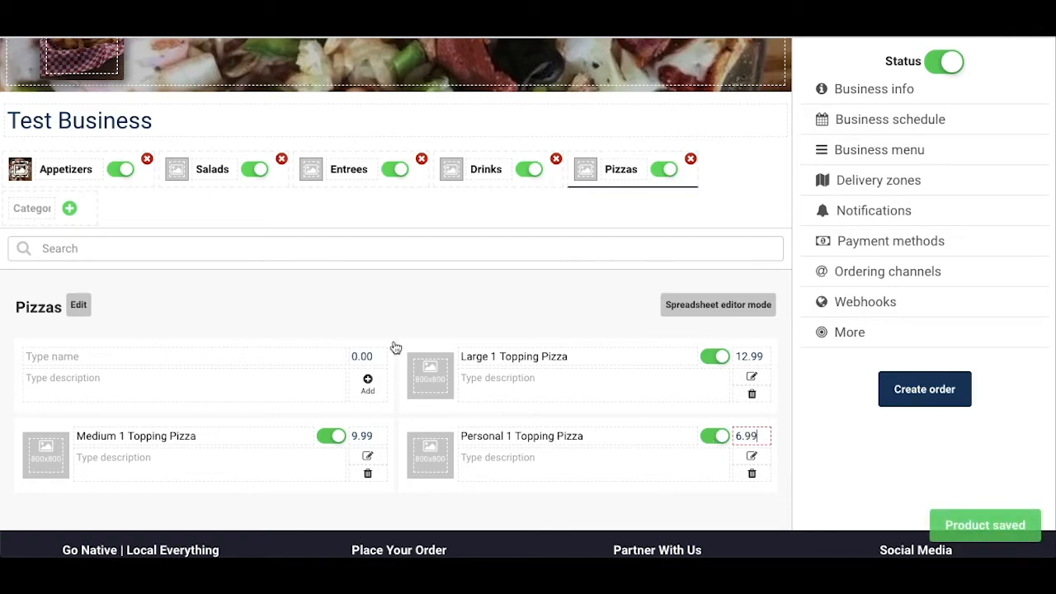
Step: In Large 1 Topping Pizza's product settings, add an extra named 1 topping pizza and enable it for this product
left_click(751, 378)
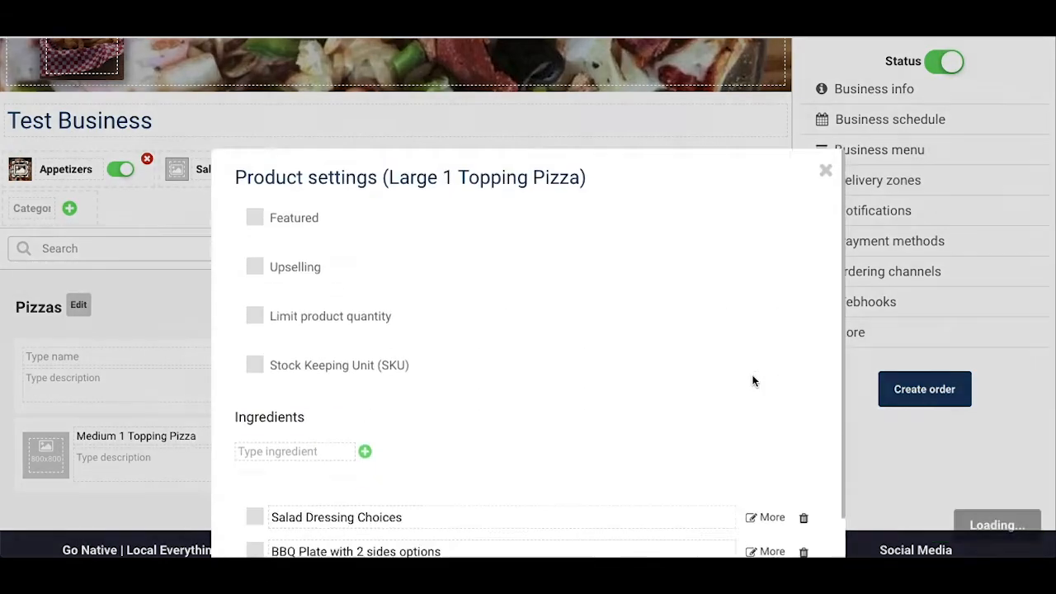
scroll(486, 424, "down", 1)
left_click(419, 446)
type("1 topping pizza")
left_click(769, 443)
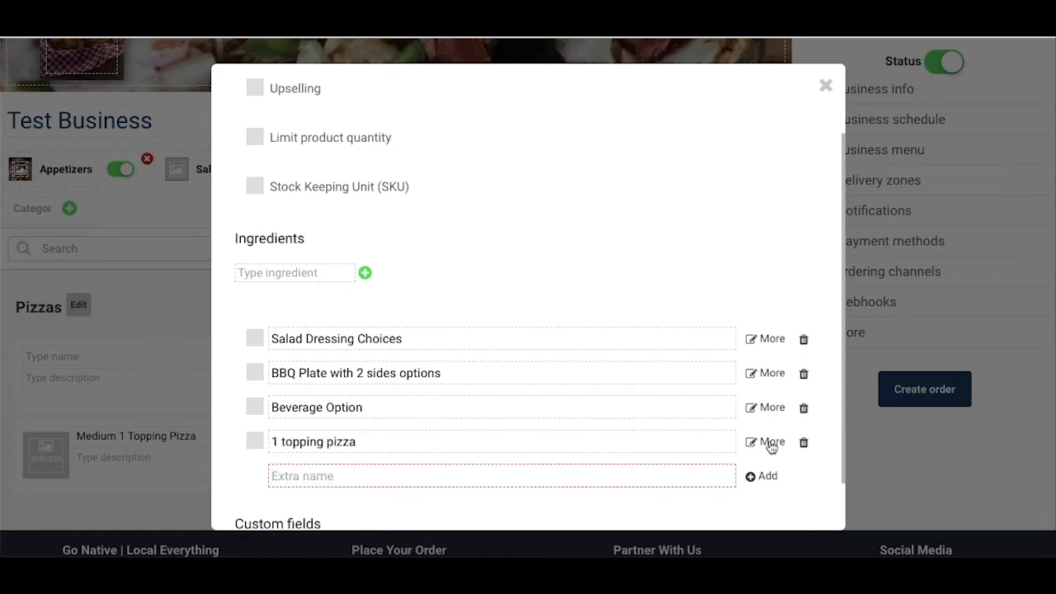
left_click(255, 441)
Step: In the 1 topping pizza extra, add a Toppings option with minimum 1 and maximum 1, starting with Cheese Only
left_click(768, 443)
left_click(309, 132)
type("Toppings")
key("Tab")
key("1")
key("Tab")
key("Tab")
type("Cheese Only")
key("Return")
Step: Add Pepperoni, Onion, Green Pepper, Mushroom and Black Olives as choices of the Toppings option
type("Pepperoni")
key("Return")
type("Onion")
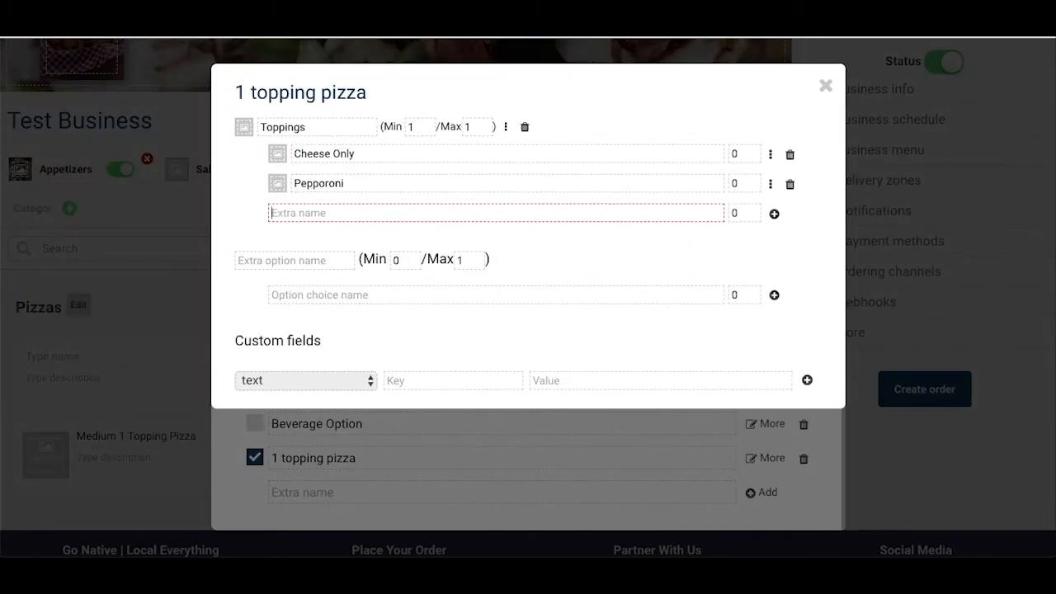
key("Return")
type("Green Pepper")
key("Return")
type("Mushroom")
key("Return")
type("Black Olives")
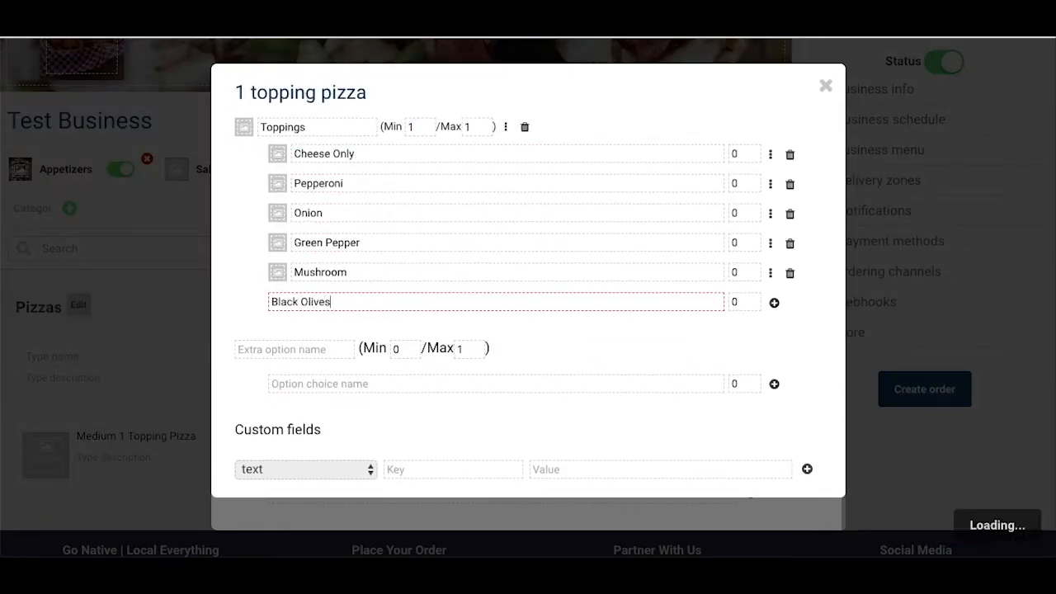
key("Return")
Step: Add Sausage, Chicken and Meatballs as further topping choices, pricing Meatballs at 0.79
type("Sausage")
key("Return")
type("Chicken")
key("Return")
type("Meatballs")
key("Tab")
type("0.79")
key("Return")
Step: Add a second option named Option with the choice Extra Cheese at 1.50, and close Large 1 Topping Pizza's settings
scroll(366, 314, "down", 1)
left_click(294, 400)
type("Option")
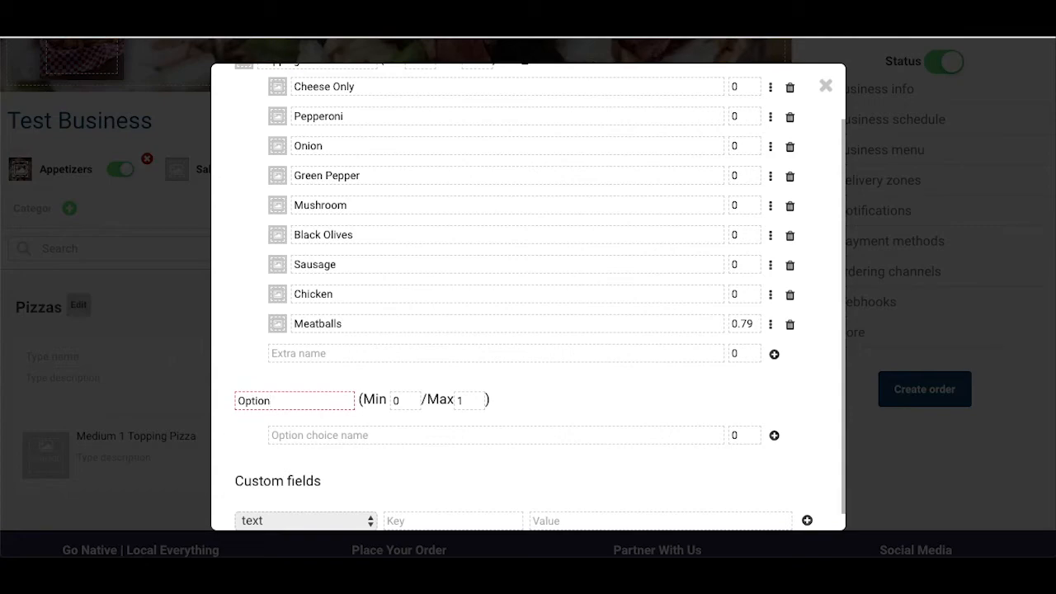
key("Tab")
key("Tab")
key("Tab")
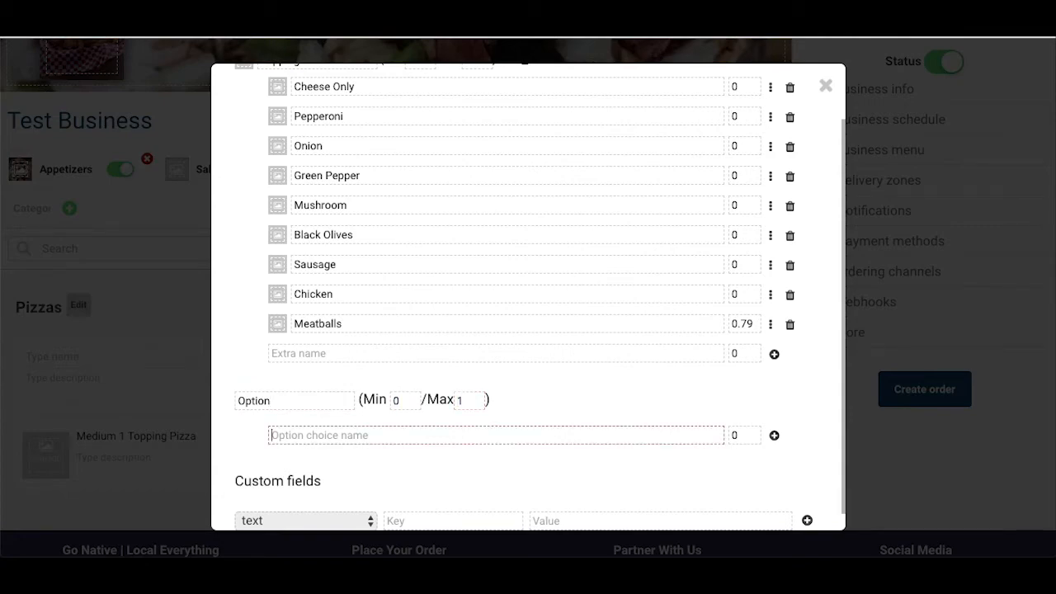
type("Extra Cheese")
key("Tab")
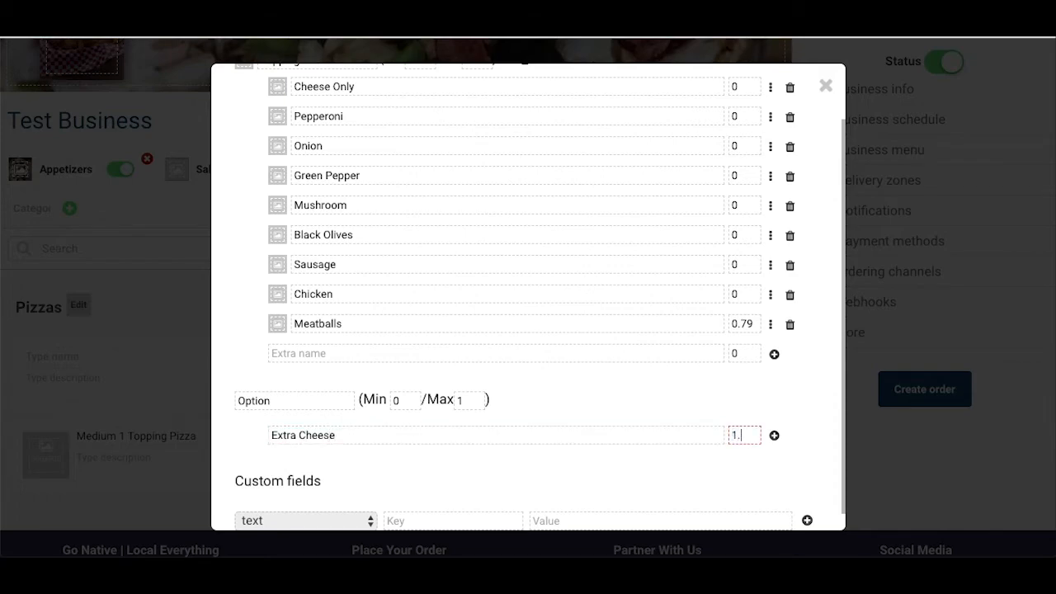
type("1.50")
key("Return")
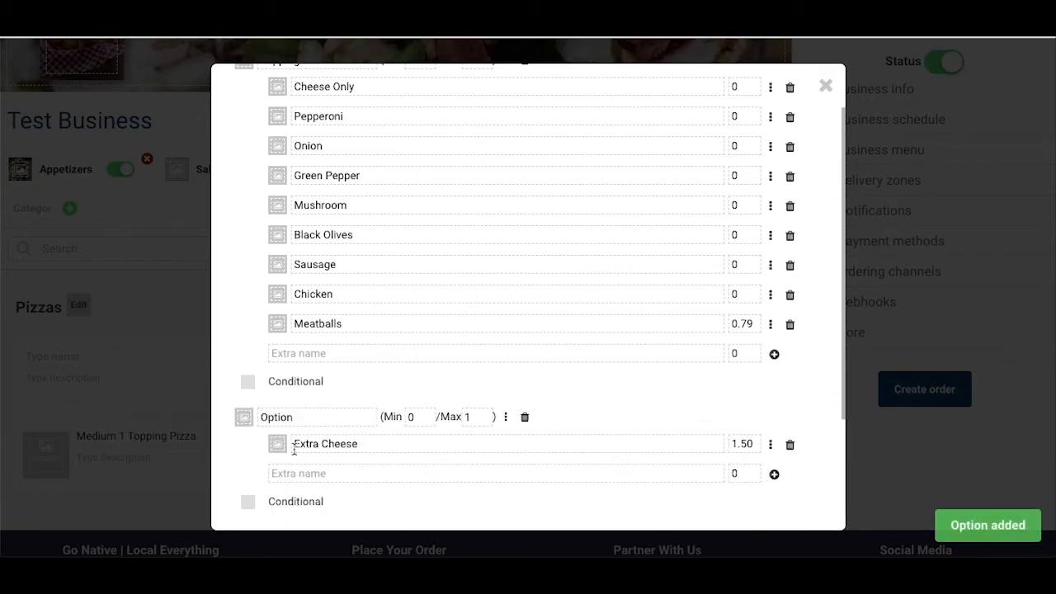
scroll(294, 449, "down", 1)
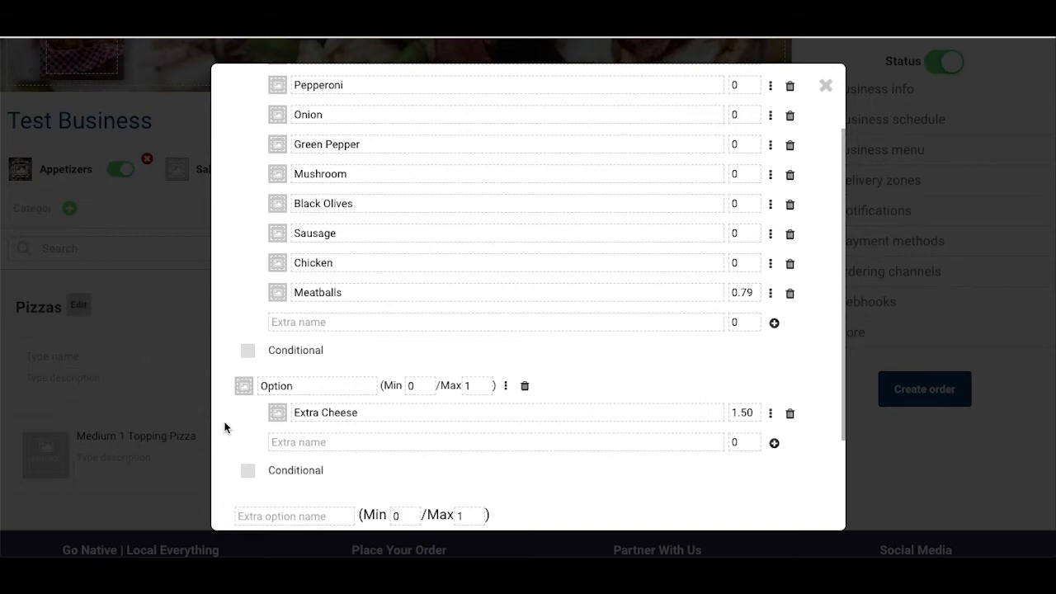
left_click(172, 414)
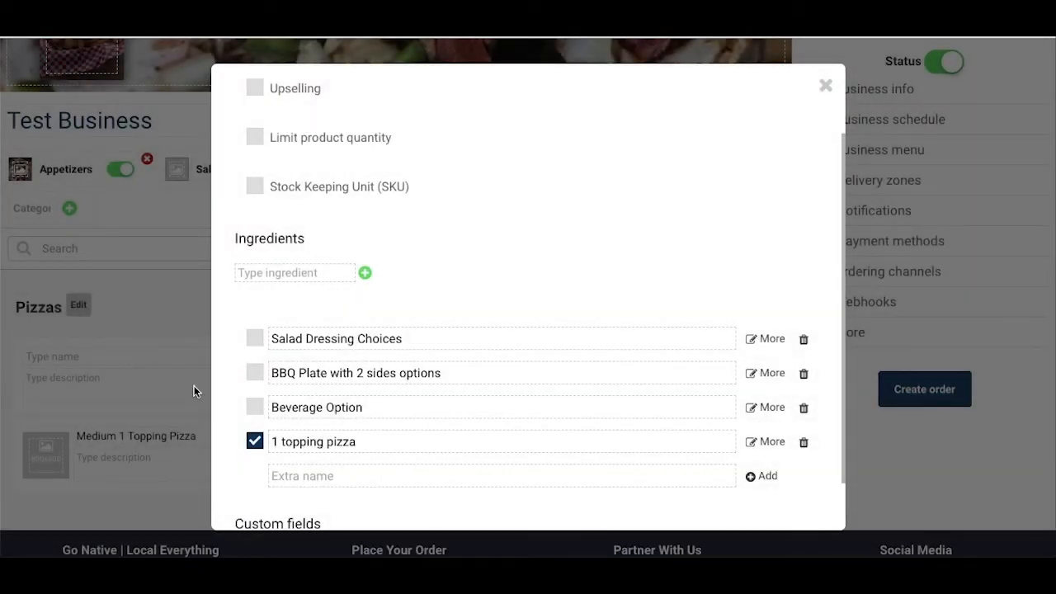
left_click(194, 385)
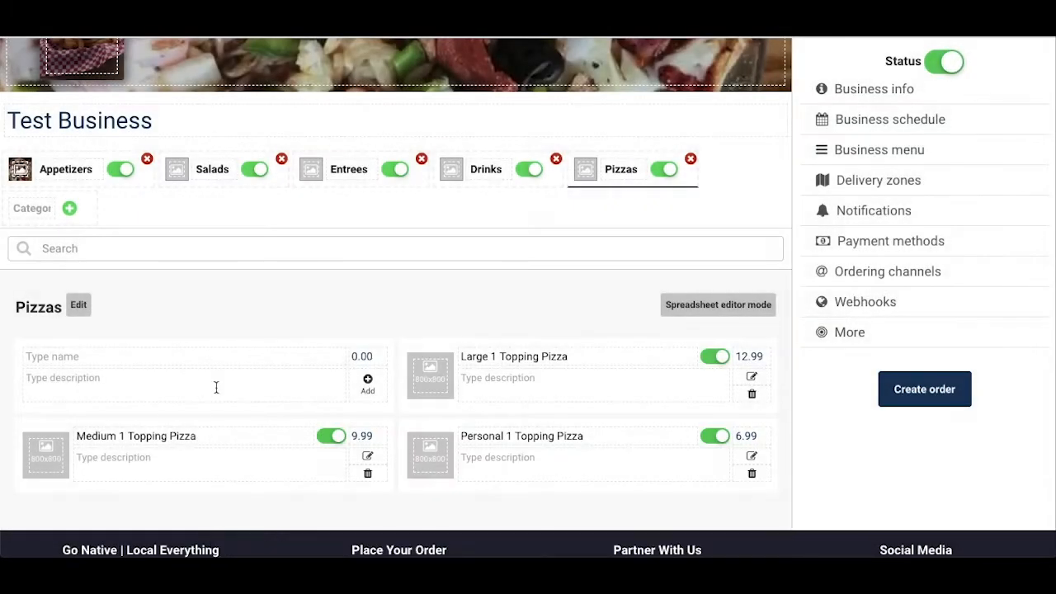
Step: Enable the 1 topping pizza extra for Personal 1 Topping Pizza and Medium 1 Topping Pizza
left_click(752, 458)
scroll(469, 364, "down", 2)
left_click(251, 438)
left_click(157, 396)
left_click(373, 456)
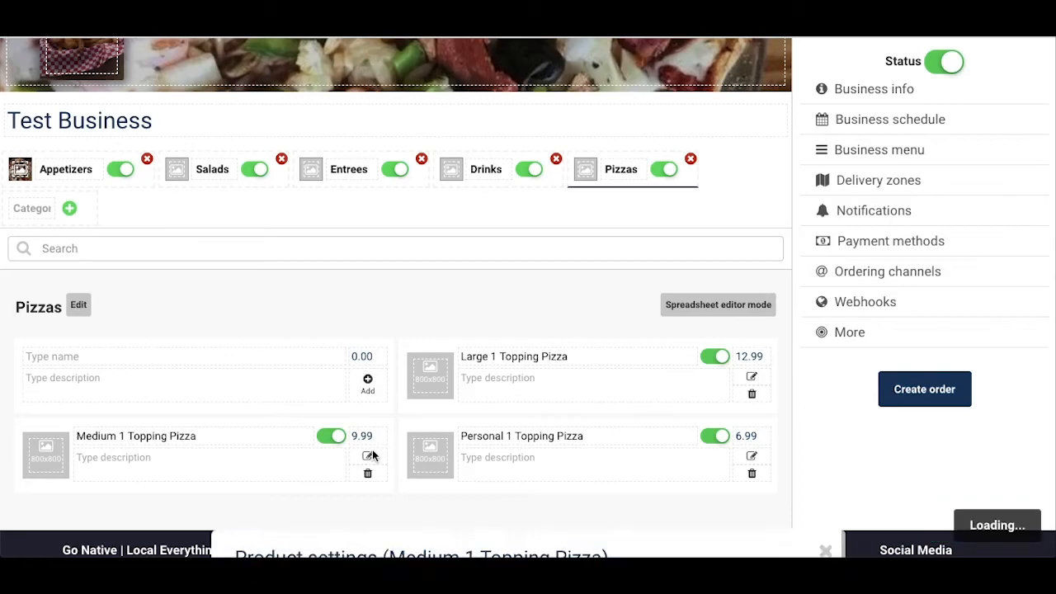
scroll(337, 447, "down", 2)
left_click(255, 377)
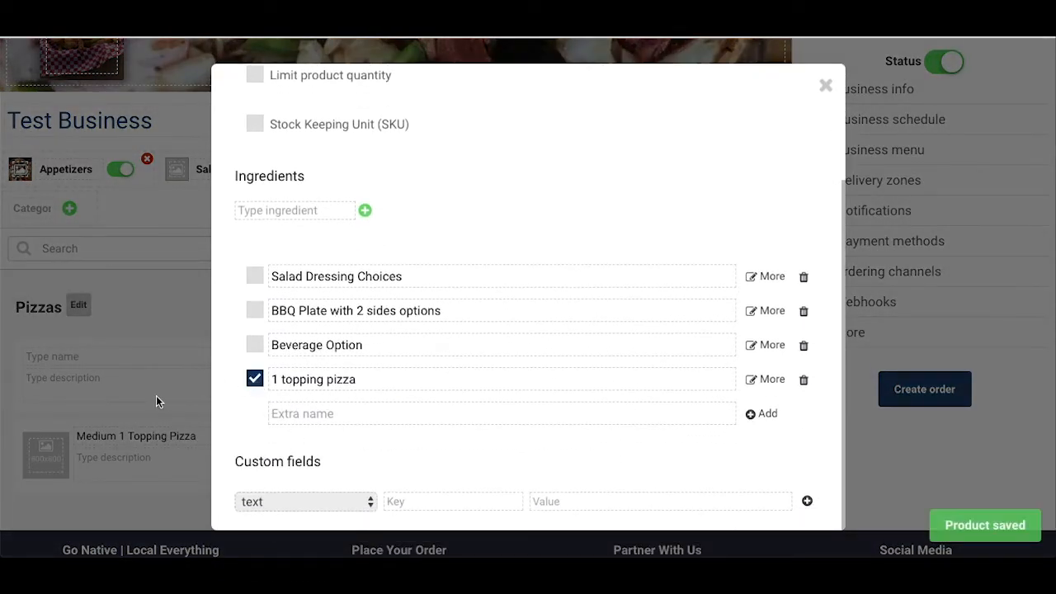
left_click(157, 397)
Step: Add the product Large 2 Topping Pizza to the Pizzas category at a price of 14.50
left_click(290, 357)
type("Large 2 Topping Pizza")
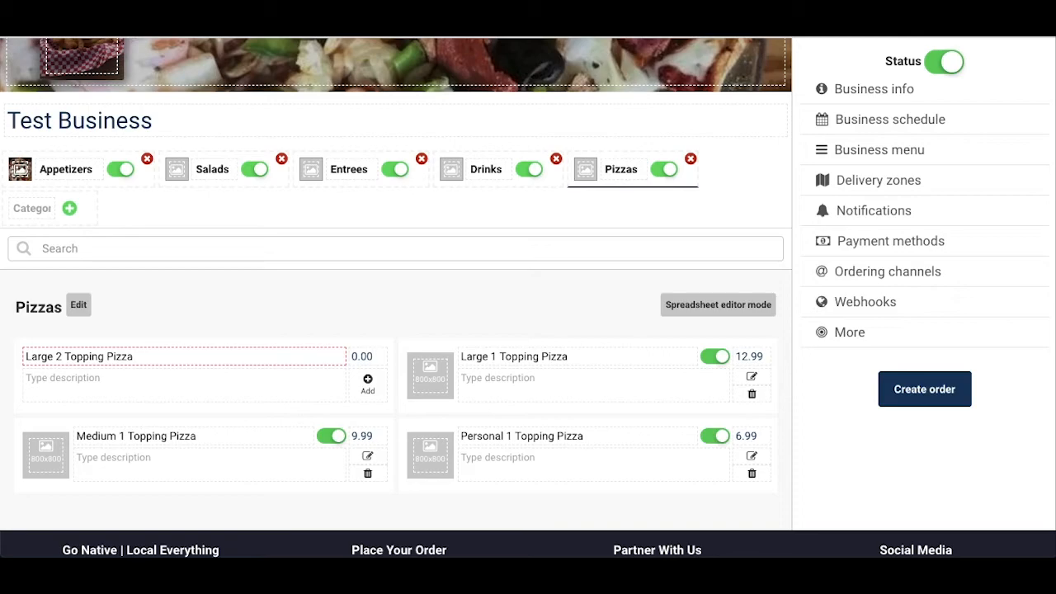
key("Tab")
type("14")
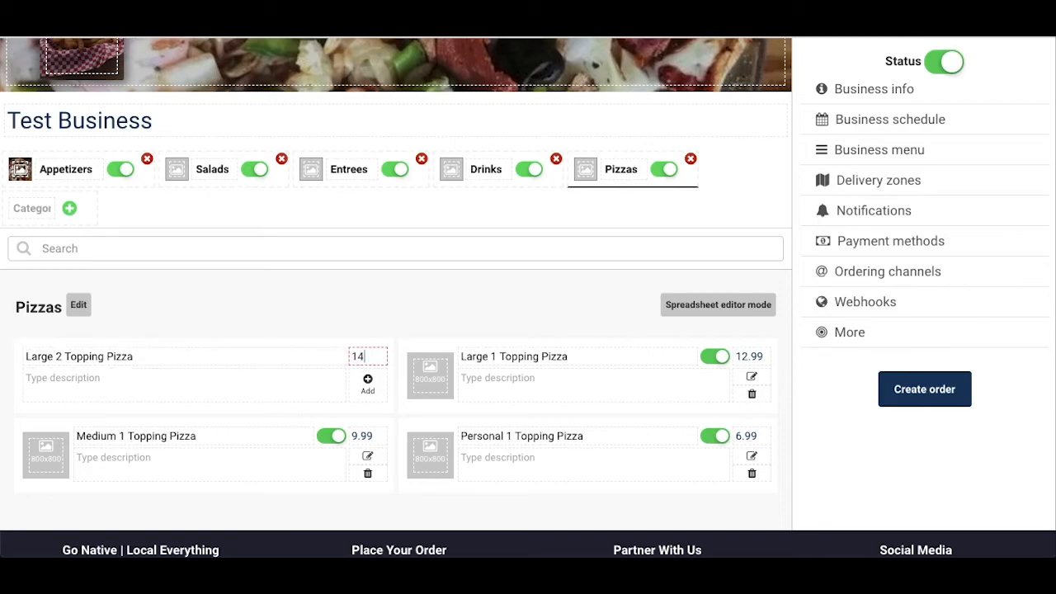
type(".50")
key("Return")
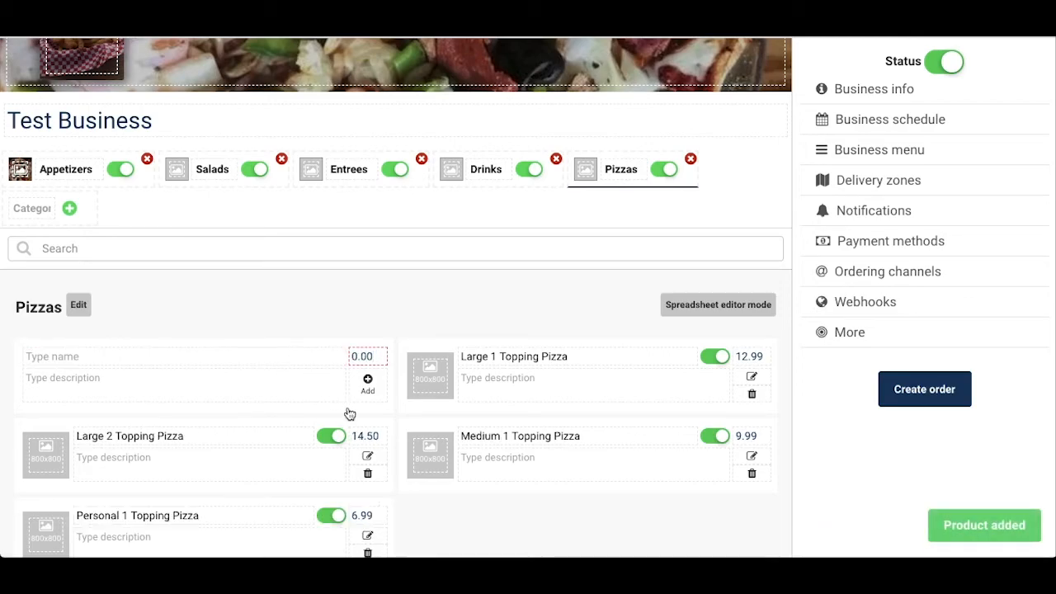
Step: In Large 2 Topping Pizza's product settings, add an extra named 2 topping pizza
scroll(385, 457, "down", 1)
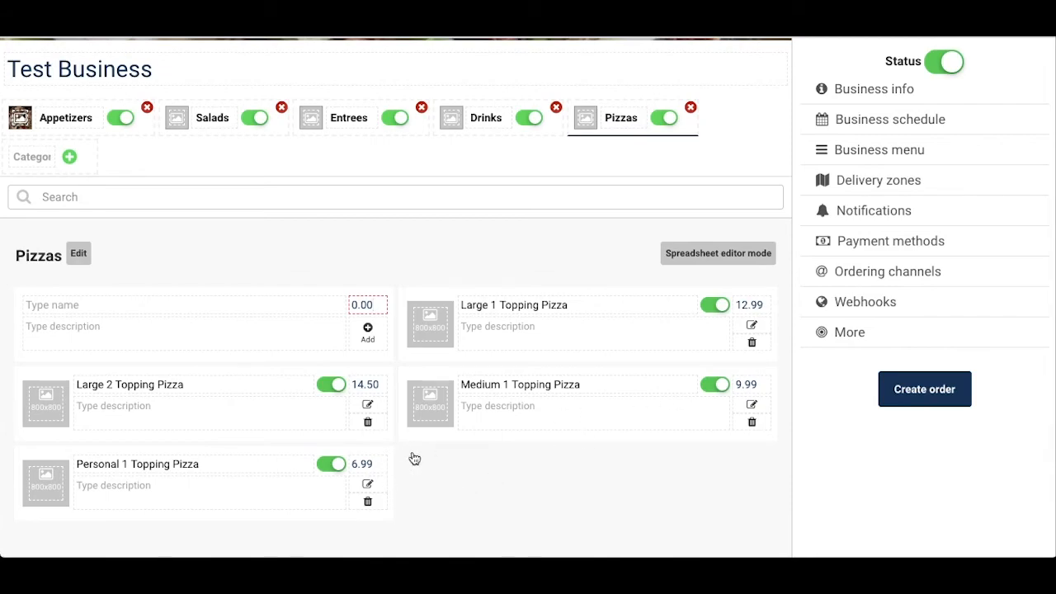
left_click(368, 404)
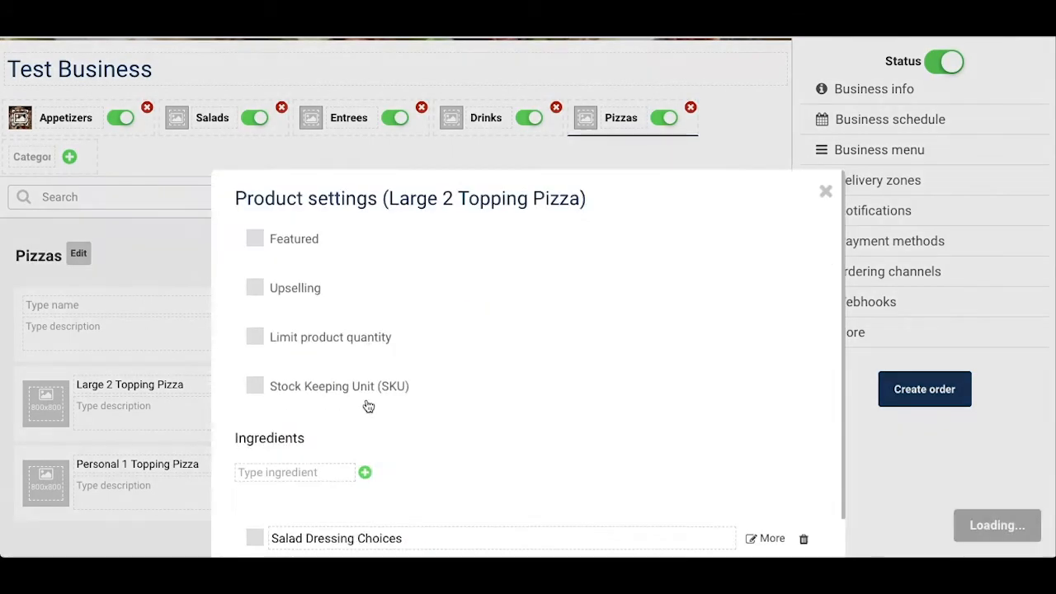
scroll(517, 423, "down", 1)
left_click(391, 488)
type("2 topping piz")
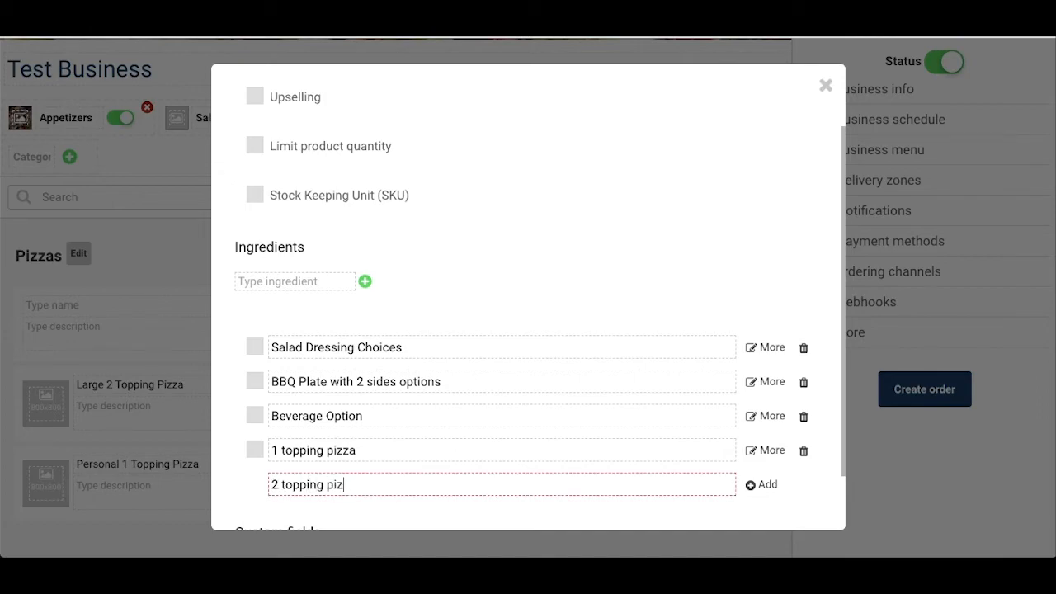
type("za")
key("Return")
Step: In the 2 topping pizza extra, add a Toppings option with minimum 2 and maximum 2, starting with Pepperoni
left_click(766, 486)
left_click(303, 133)
type("Toppings")
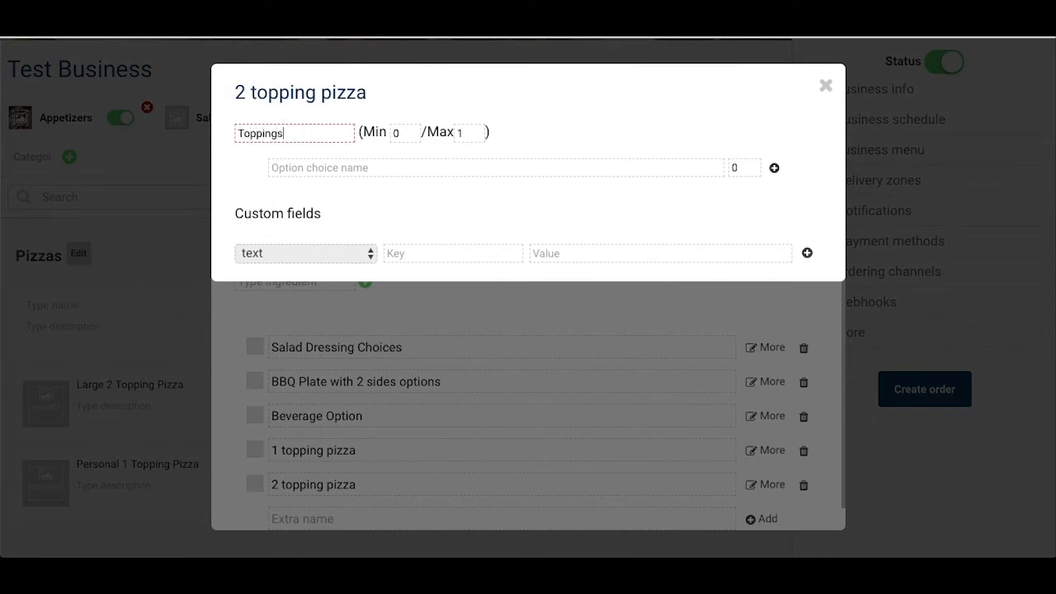
key("Tab")
key("Tab")
left_click(285, 169)
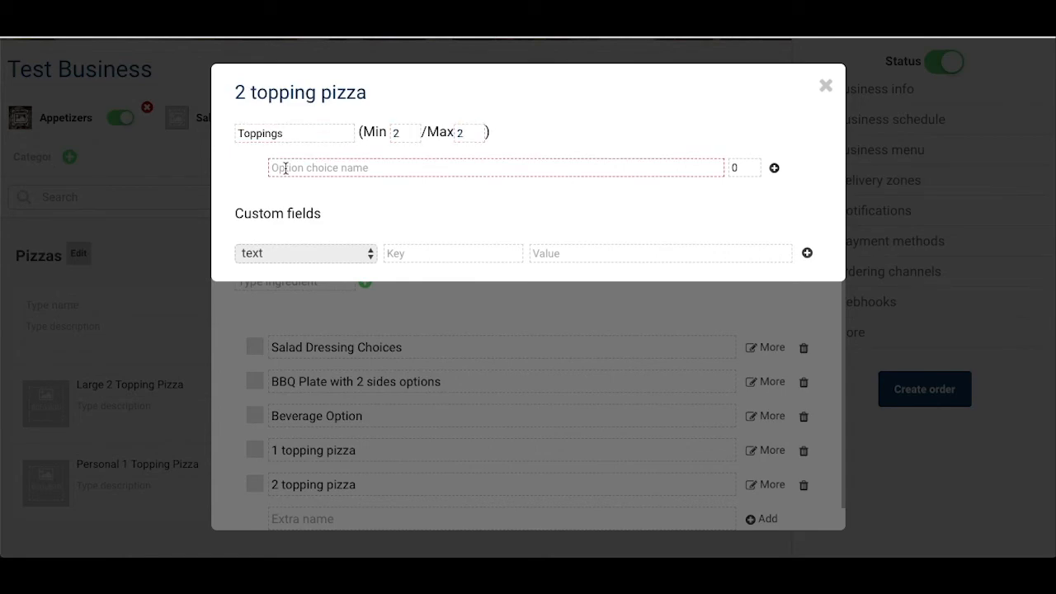
type("Pepperoni")
key("Return")
Step: Add Sausage, Ham, Pineapple at 0.59, Bacon, Chicken, Onions and Mushrooms as choices of the Toppings option
type("Sausage")
key("Return")
type("Ham")
key("Return")
type("Pineapple")
key("Tab")
type(".59")
key("Return")
type("Bacon")
key("Return")
type("Chicken")
key("Return")
type("Onions")
key("Return")
type("Mushrooms")
Step: Add a second option named Option to the 2 topping pizza extra, with the choice extra cheese at 1.5
key("Return")
left_click(278, 381)
type("Optionextra cheese")
key("Tab")
type("1.5")
key("Return")
Step: Enable the 2 topping pizza extra for Large 2 Topping Pizza and close its settings
scroll(475, 316, "down", 3)
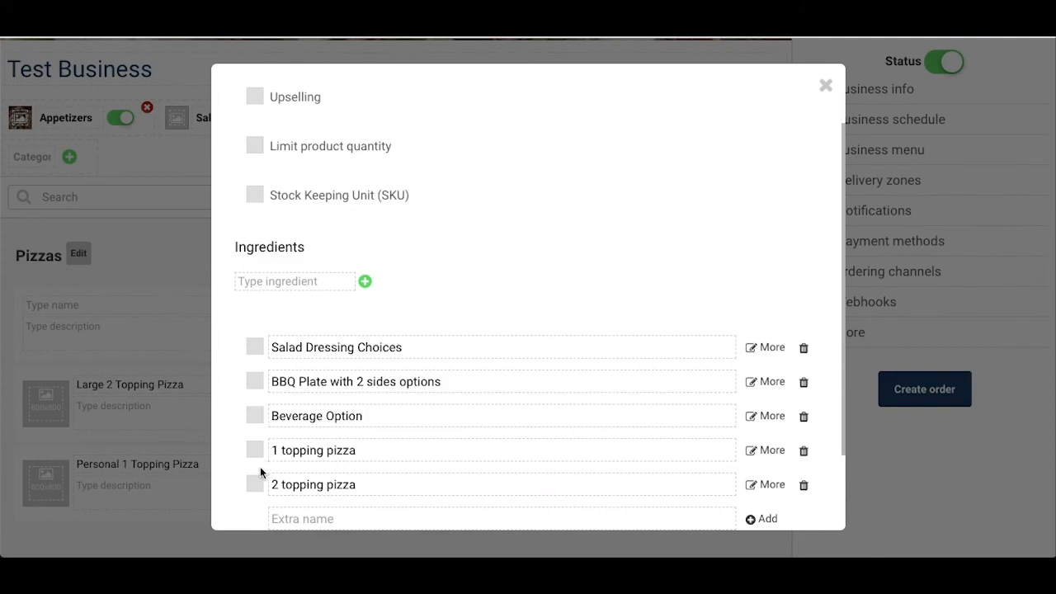
left_click(254, 485)
left_click(177, 318)
Step: Add the products Medium 2 Topping Pizza and Personal 2 Topping Pizza to the Pizzas category
left_click(167, 305)
type("Medium 2 Topping Pizza")
key("Return")
type("Personal 2 Topping Pizza")
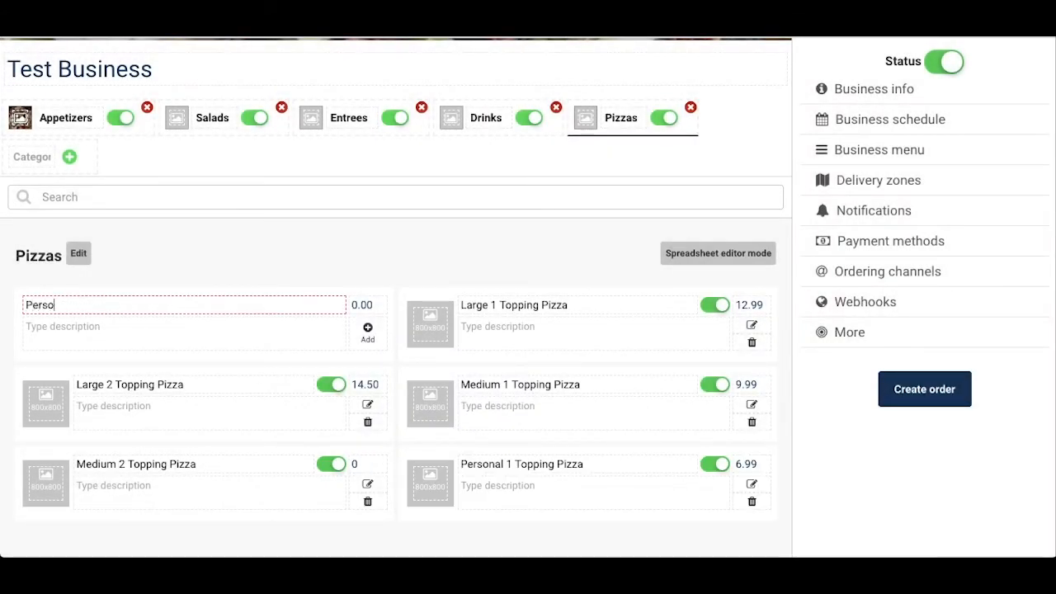
key("Return")
Step: Enable the 2 topping pizza extra in Medium 2 Topping Pizza's product settings and close them
scroll(248, 372, "down", 1)
left_click(368, 443)
scroll(555, 397, "down", 3)
left_click(255, 382)
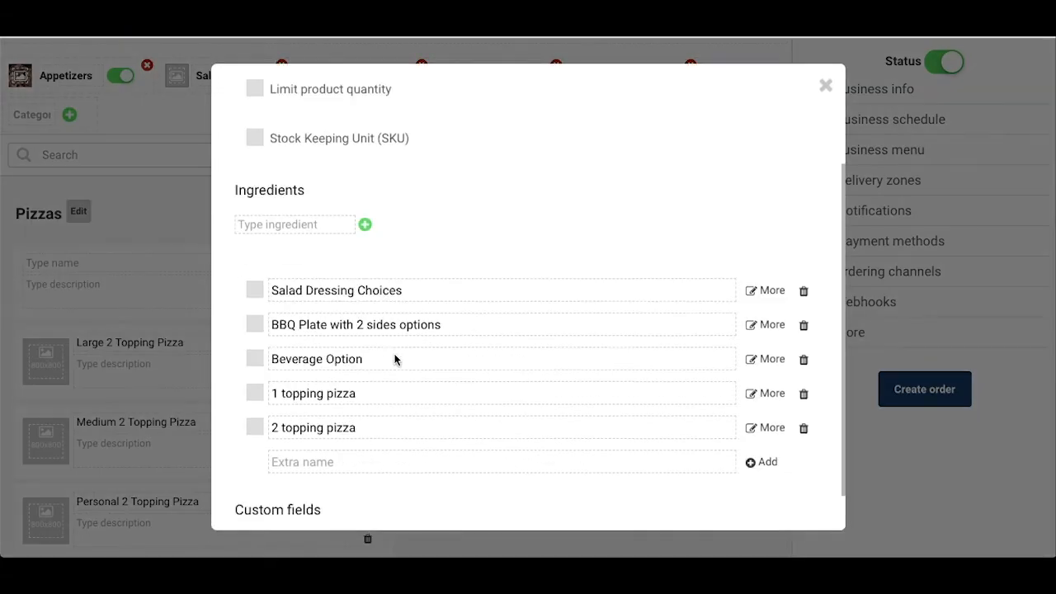
left_click(255, 382)
left_click(826, 85)
Step: Set the price of Medium 2 Topping Pizza to 12.50 and of Personal 2 Topping Pizza to 8.50
double_click(382, 424)
type("12.50")
double_click(368, 502)
type("8.50")
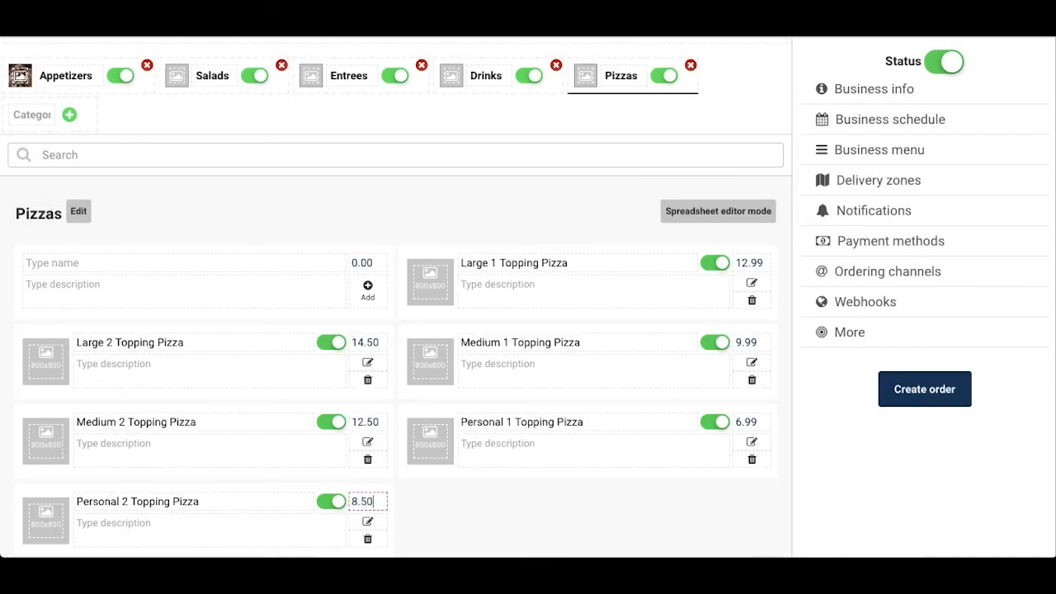
scroll(405, 266, "down", 1)
scroll(405, 266, "up", 3)
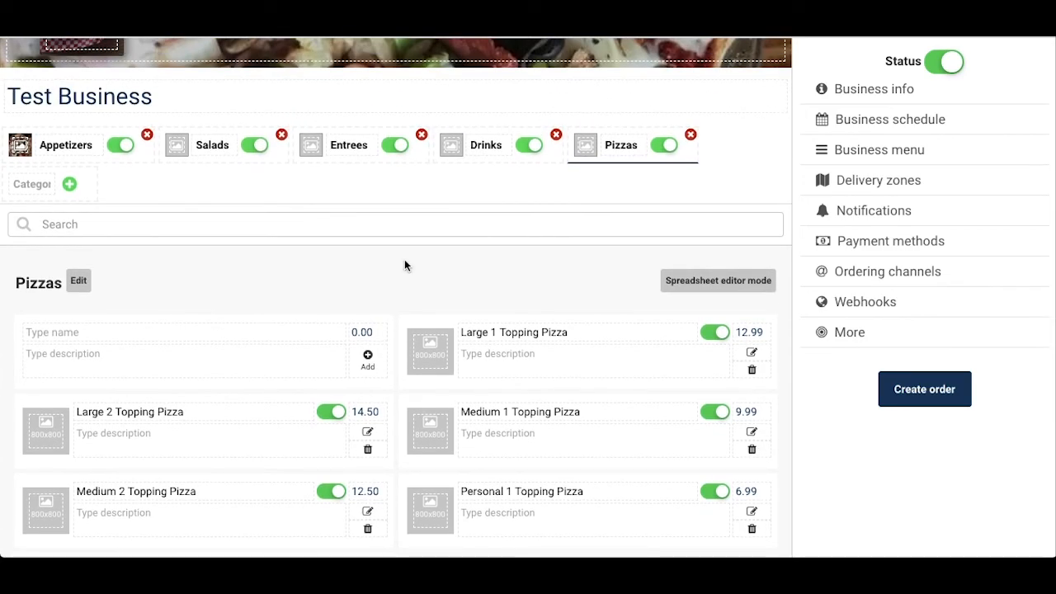
scroll(406, 265, "up", 5)
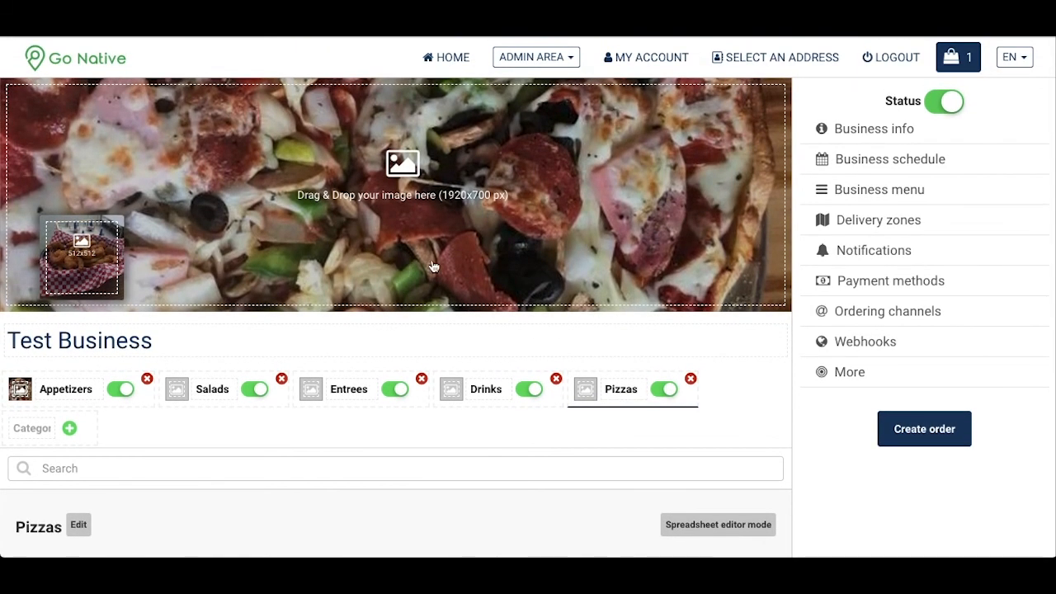
scroll(499, 279, "down", 2)
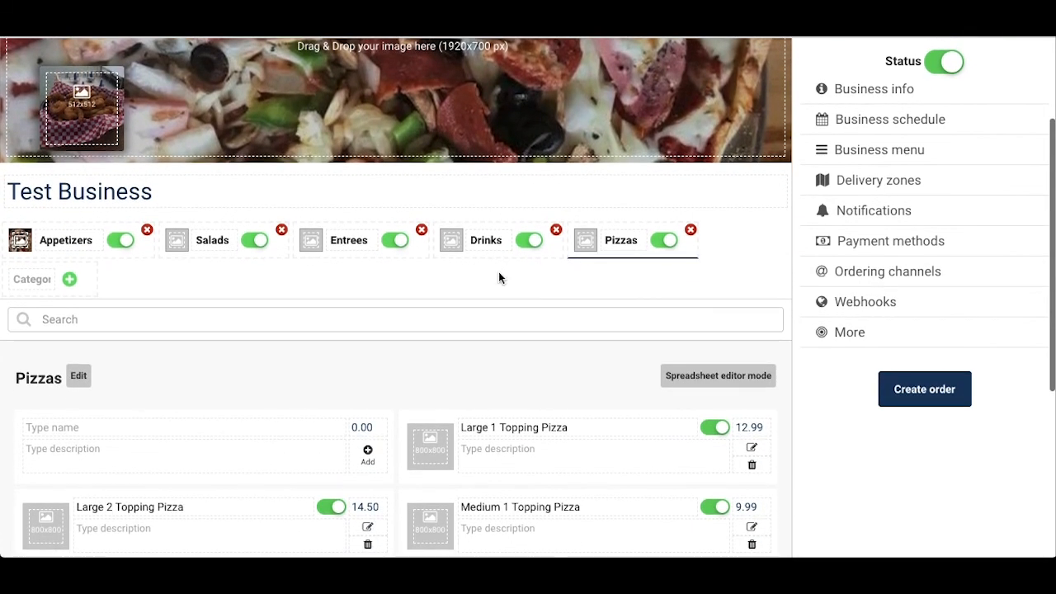
scroll(500, 275, "up", 2)
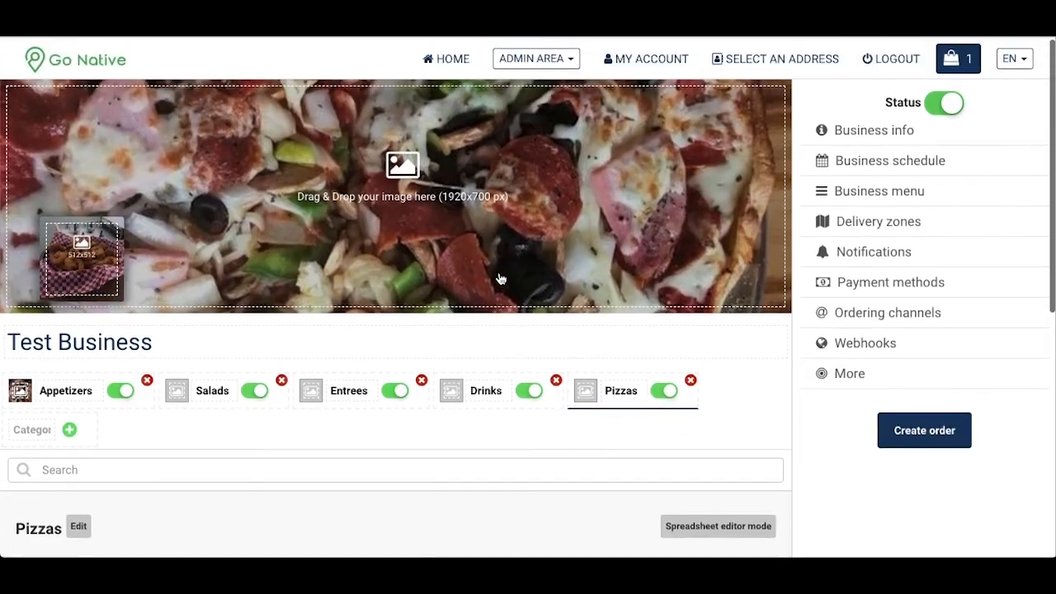